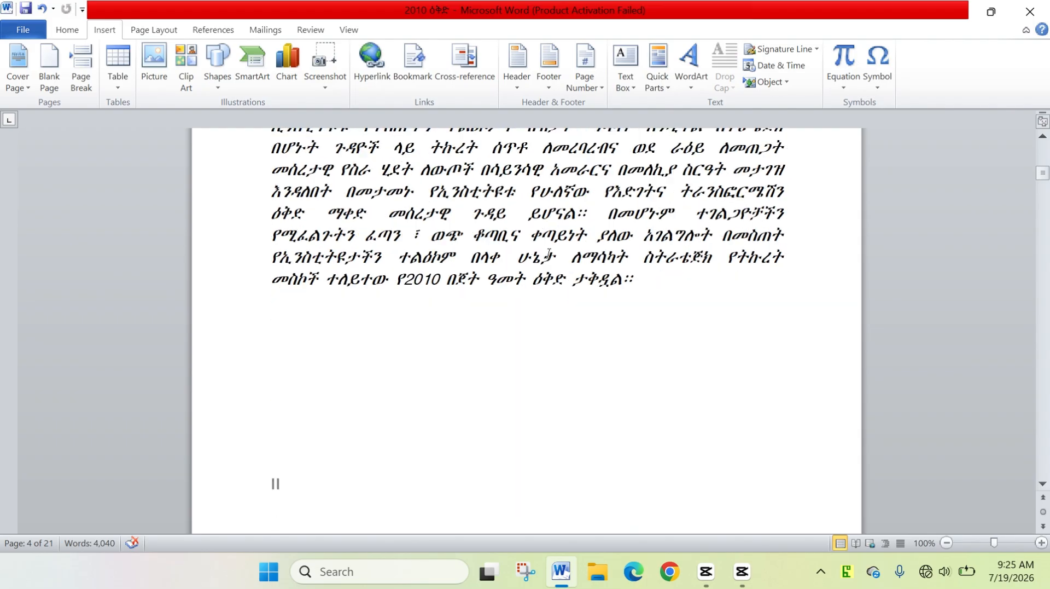
# Examine the Roman page numbers at the foot of the introduction pages and the start of section 2.
pyautogui.scroll(-8, 564, 239)
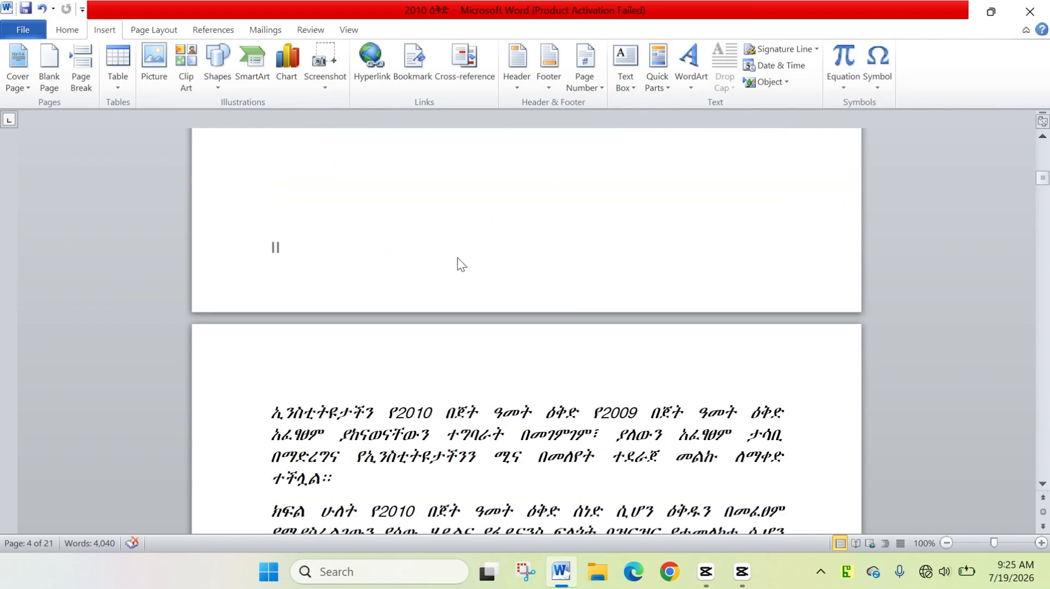
pyautogui.scroll(-10, 485, 270)
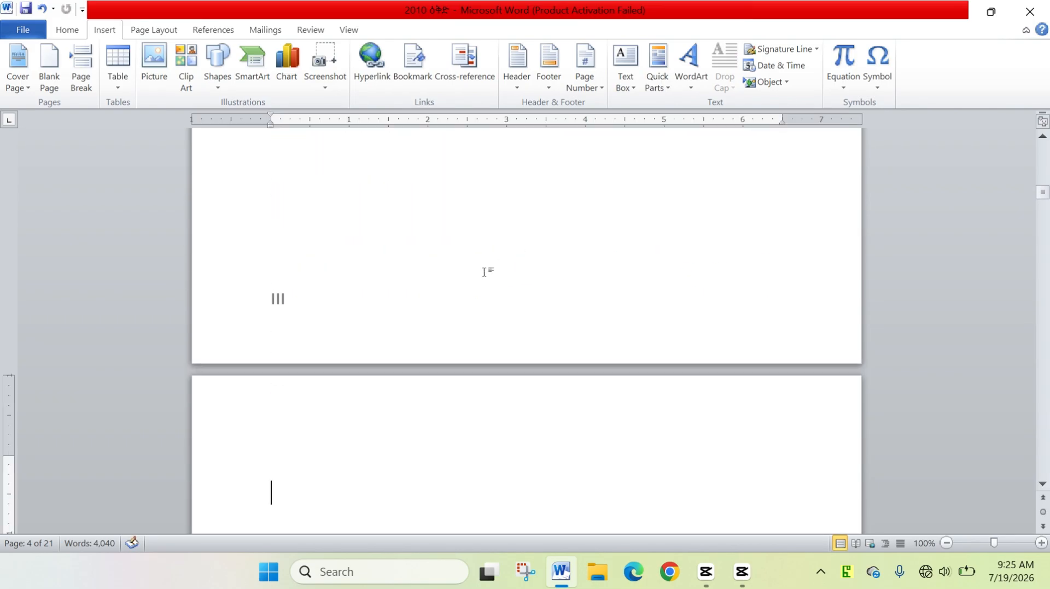
pyautogui.scroll(-5, 493, 228)
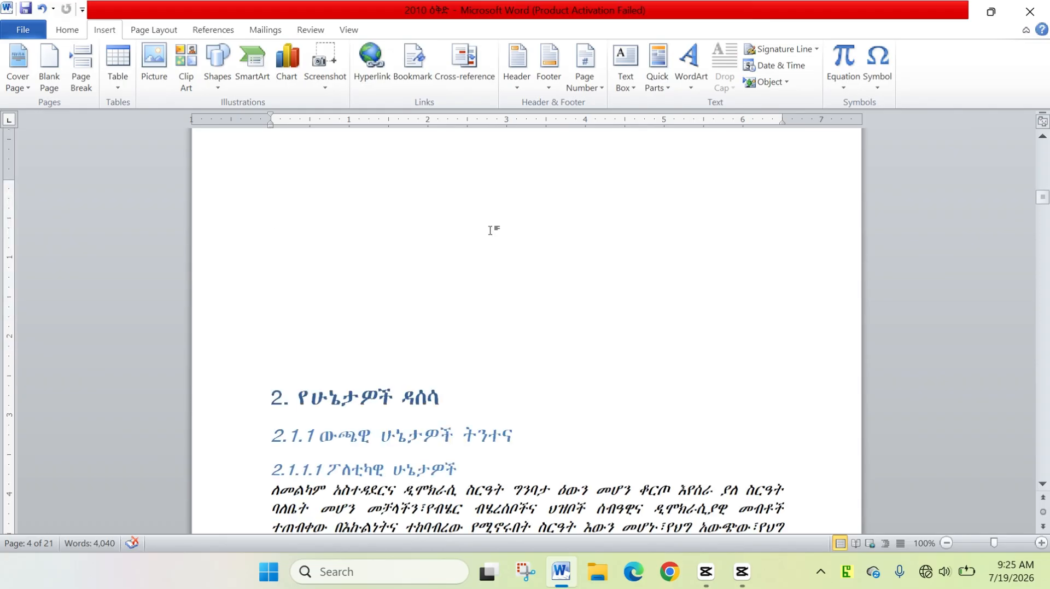
pyautogui.scroll(-9, 466, 257)
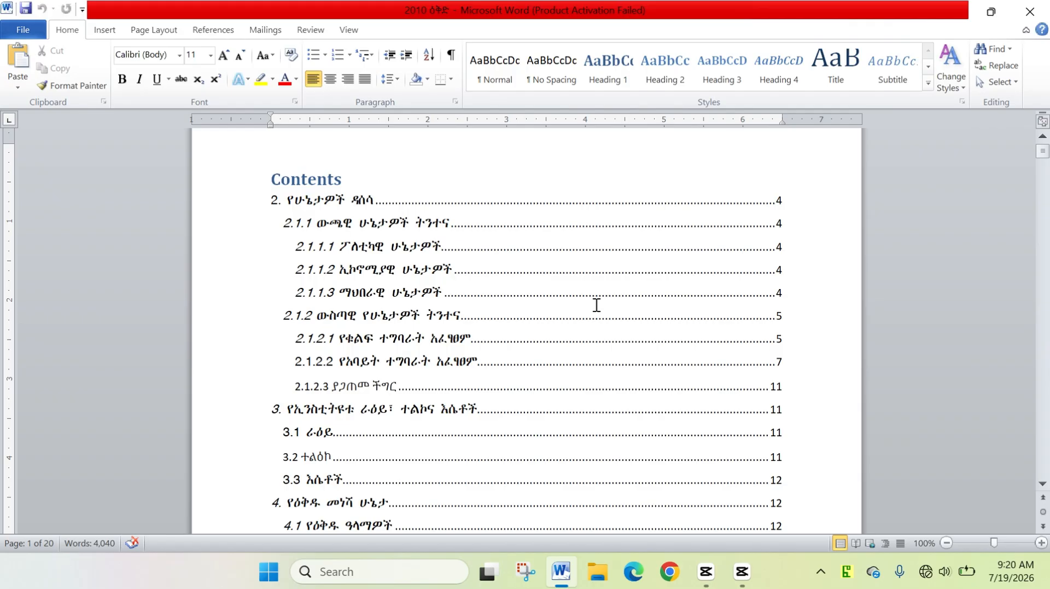
# Review the table of contents, the introduction pages and the headings of section 2.
pyautogui.scroll(-3, 803, 302)
pyautogui.scroll(3, 799, 306)
pyautogui.click(799, 306)
pyautogui.click(268, 188)
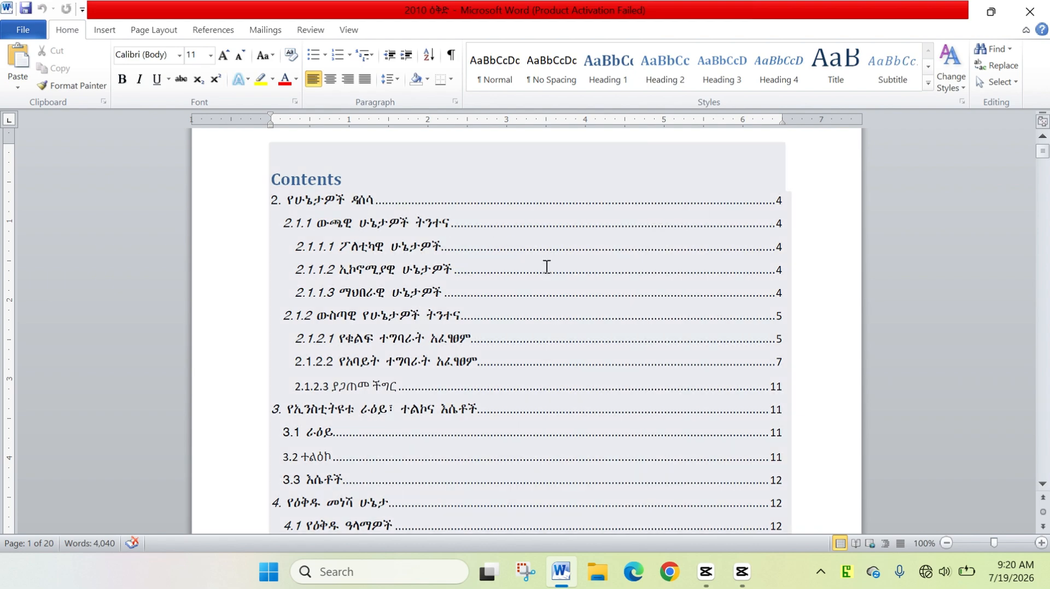
pyautogui.scroll(-7, 820, 323)
pyautogui.scroll(-5, 814, 305)
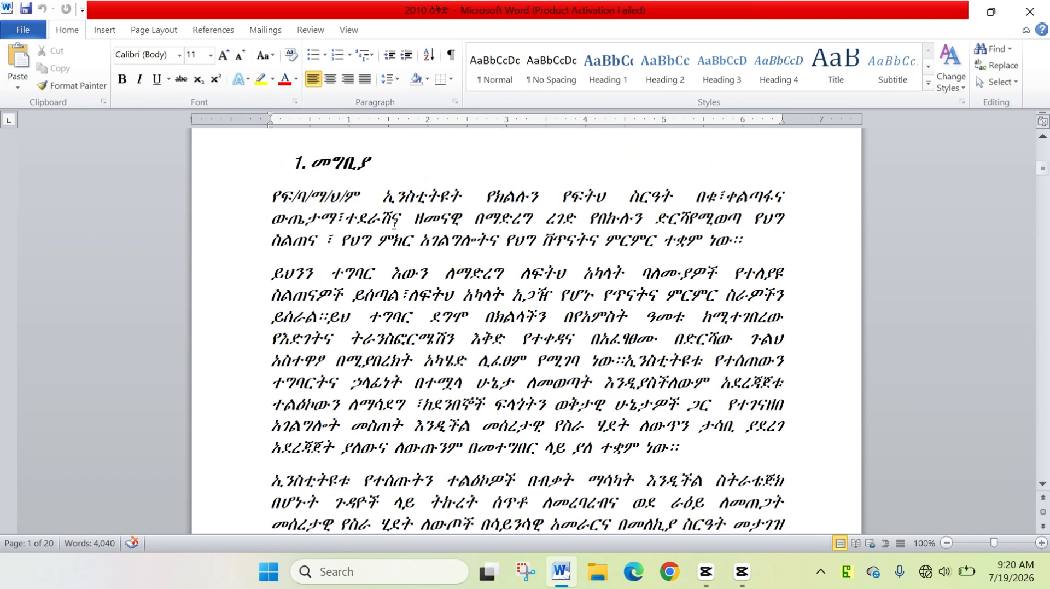
pyautogui.scroll(-15, 736, 268)
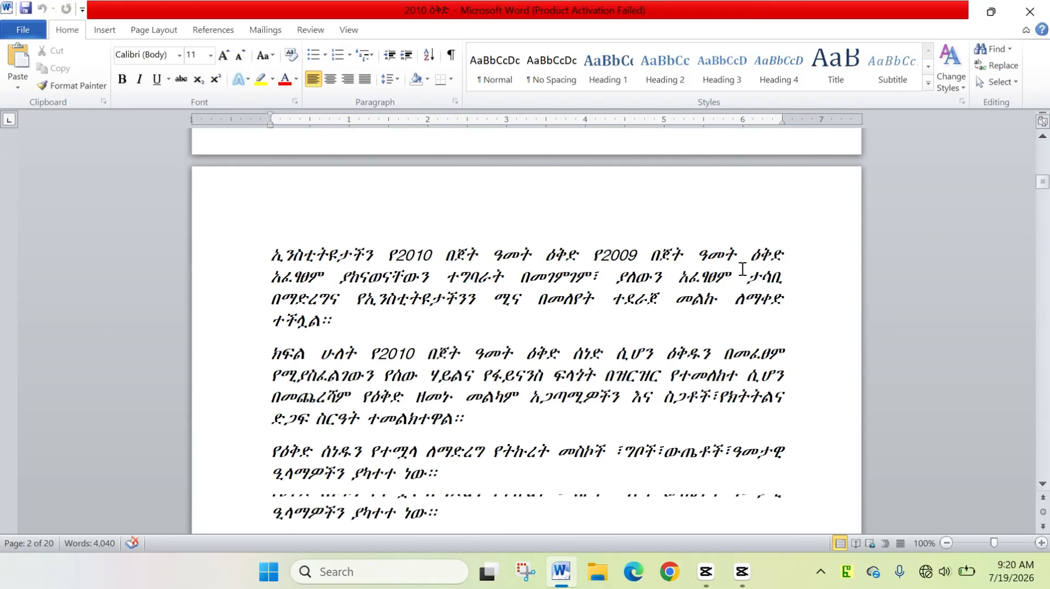
pyautogui.scroll(-10, 742, 269)
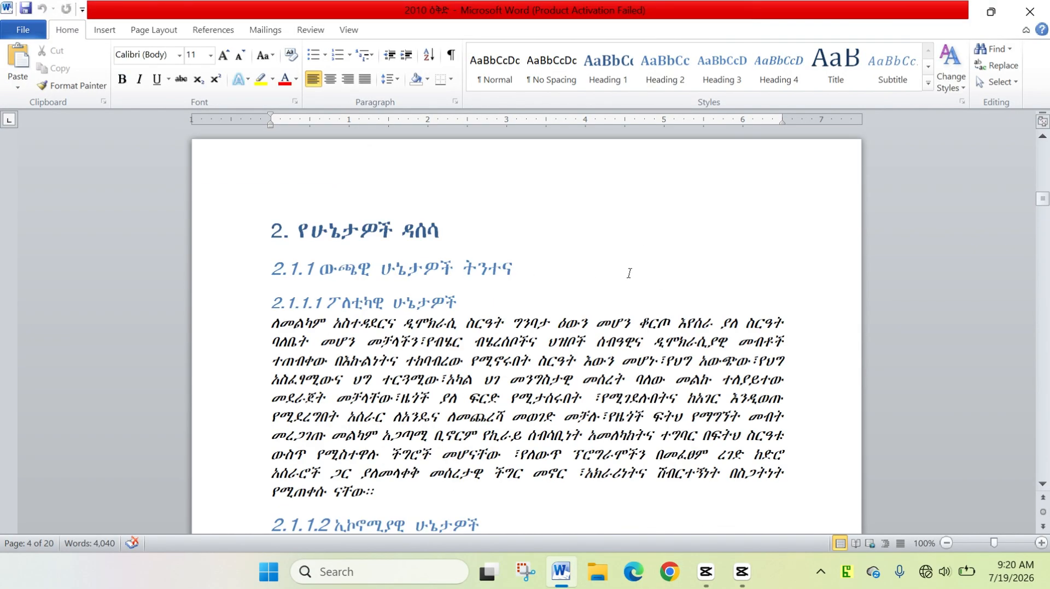
pyautogui.scroll(-8, 594, 266)
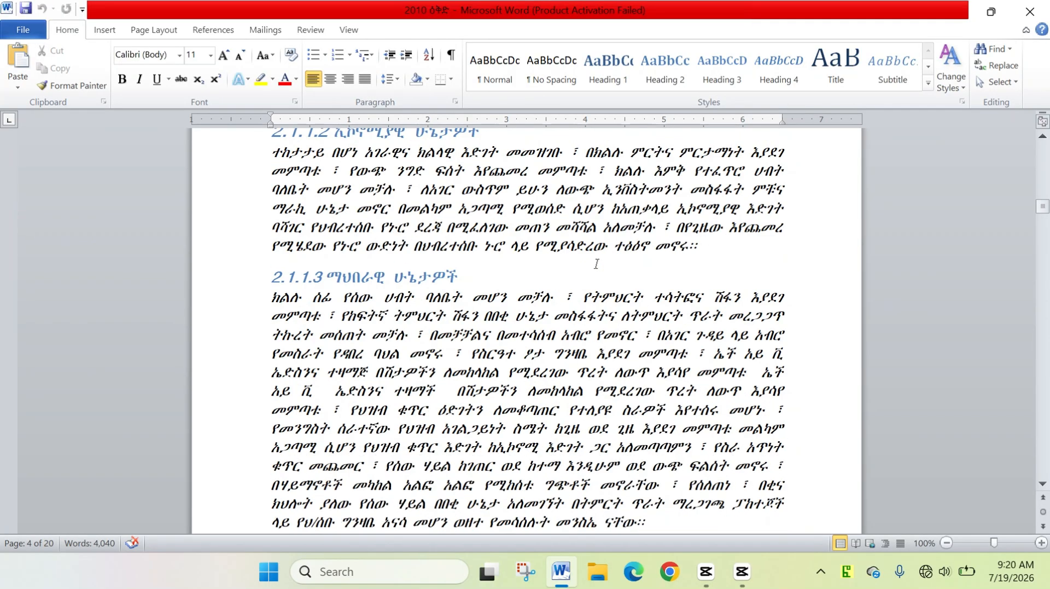
# Check where the front pages end and section 2 begins, and compare this with the table of contents.
pyautogui.scroll(12, 596, 262)
pyautogui.scroll(3, 600, 257)
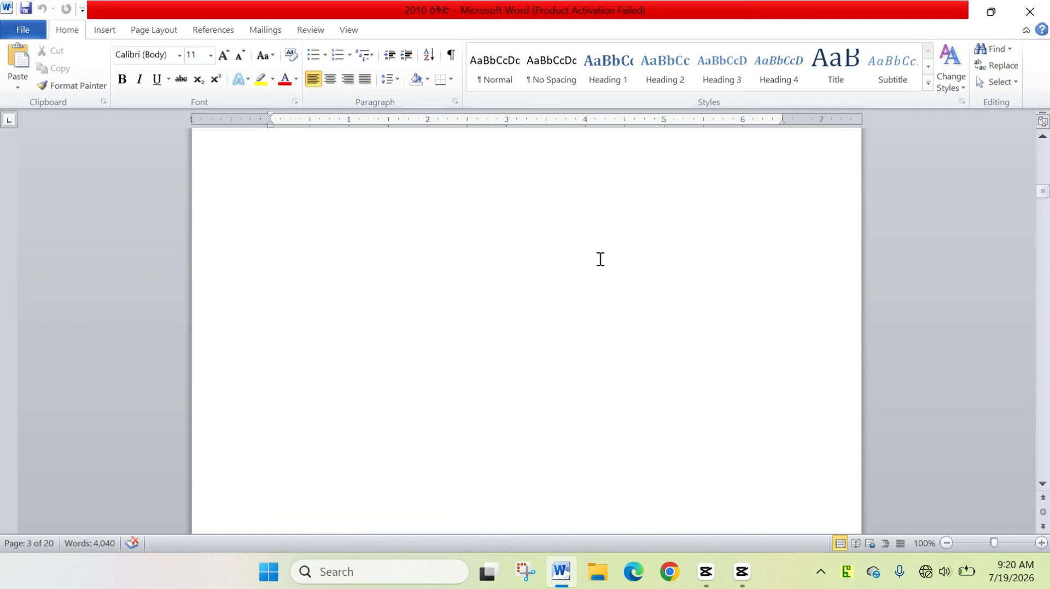
pyautogui.scroll(-5, 600, 258)
pyautogui.scroll(-10, 600, 259)
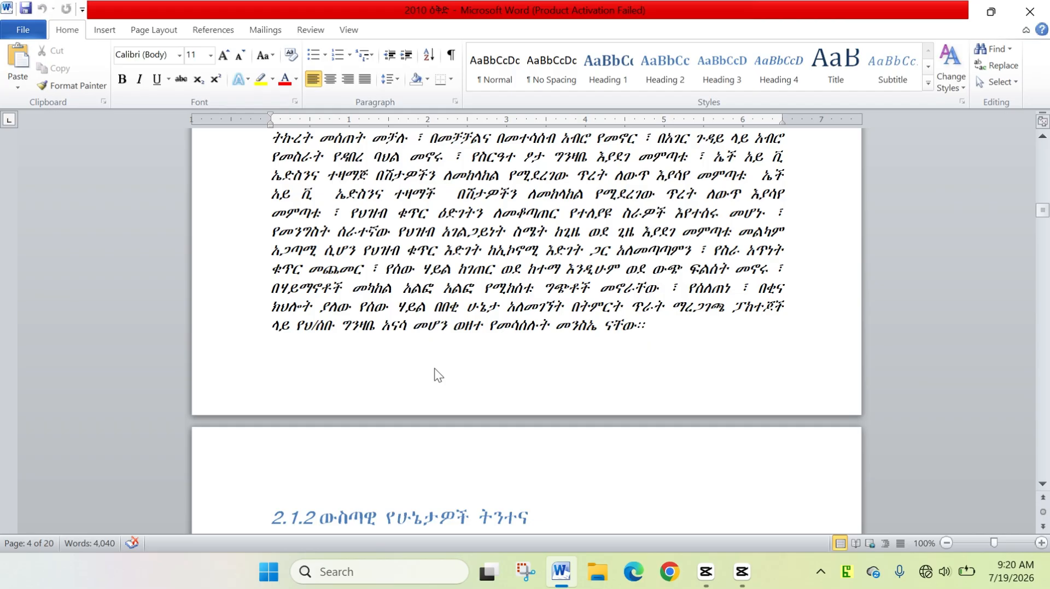
pyautogui.scroll(12, 622, 328)
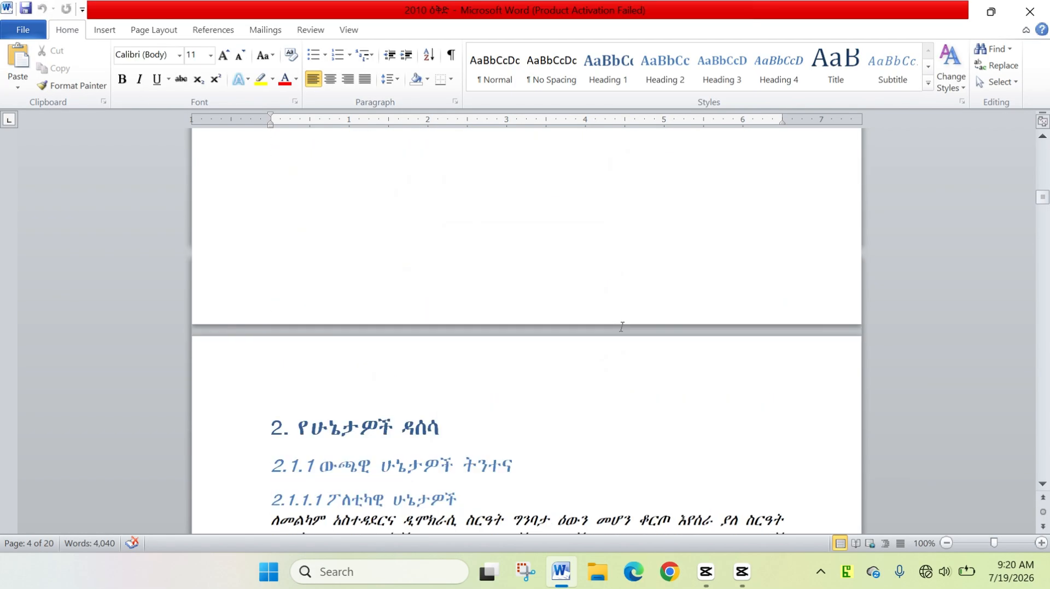
pyautogui.scroll(20, 622, 326)
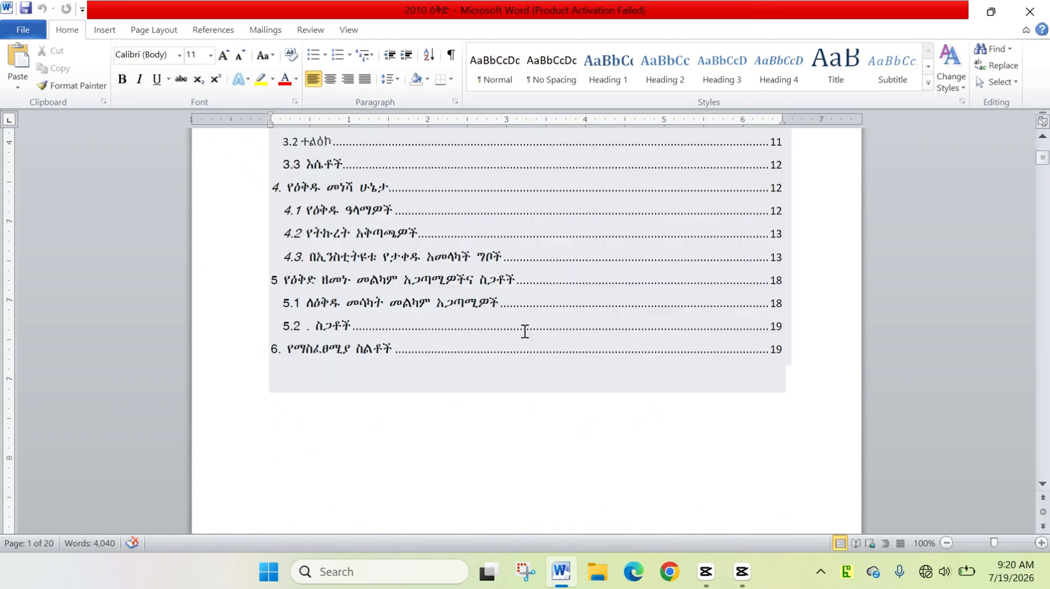
pyautogui.scroll(6, 525, 331)
pyautogui.hotkey('ctrl', 'Home')
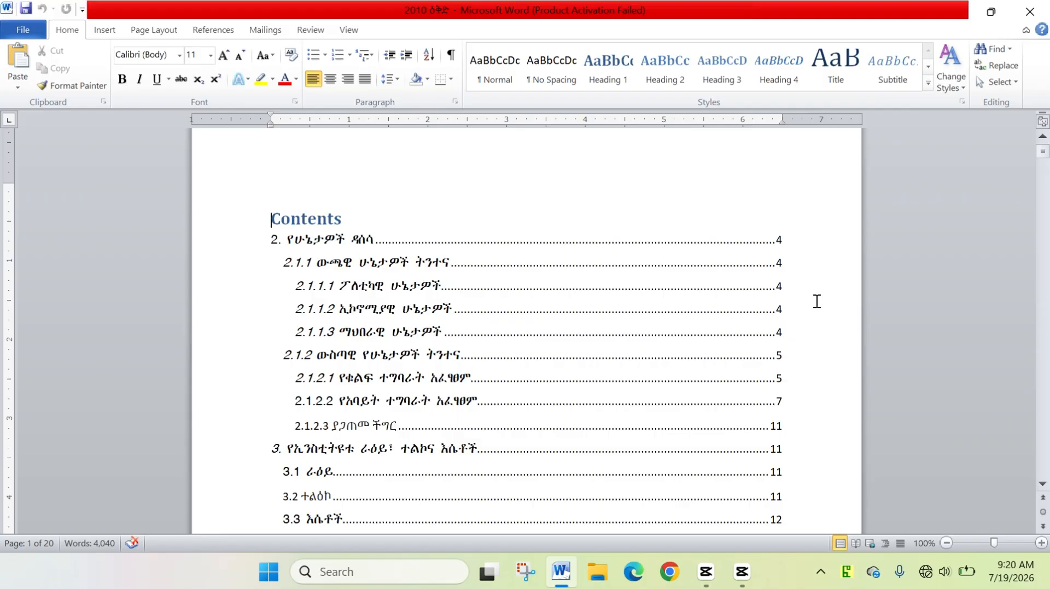
pyautogui.scroll(-14, 816, 300)
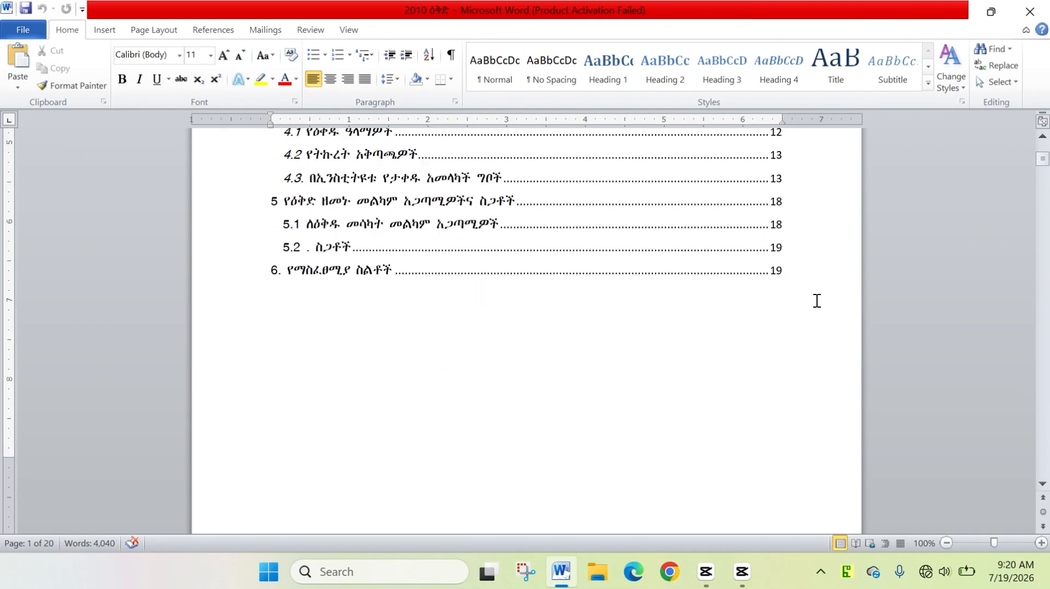
pyautogui.scroll(14, 817, 300)
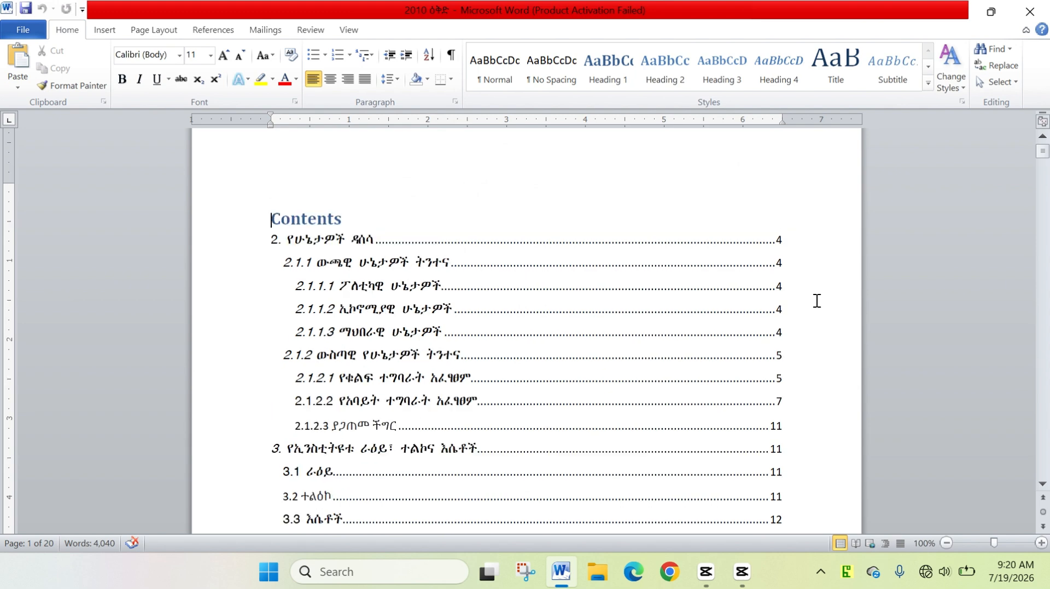
pyautogui.scroll(-14, 817, 300)
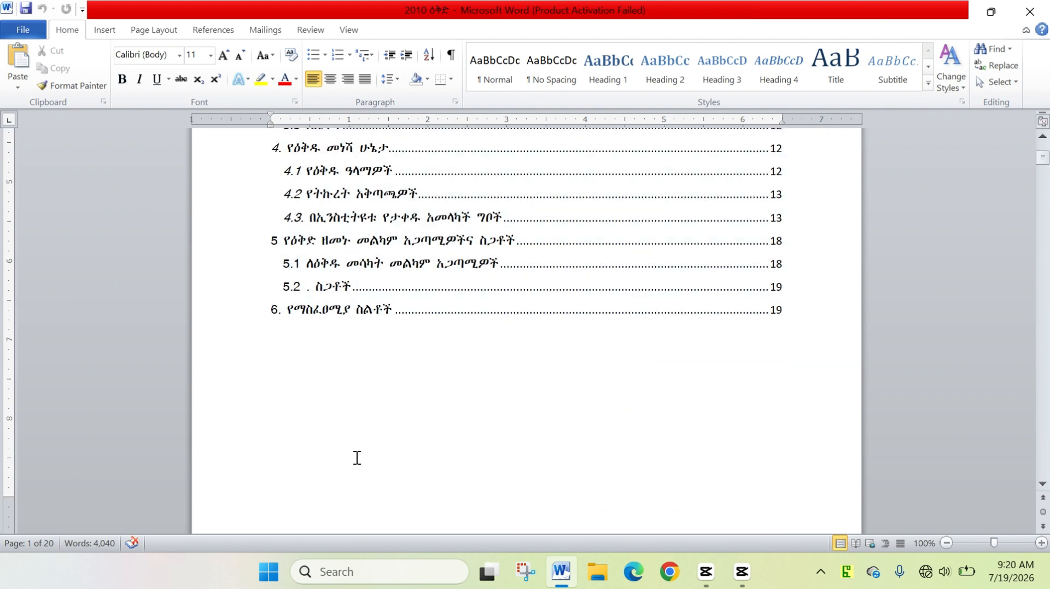
# Set the page number format to uppercase Roman numerals (I, II, III, …) from the blank area below the table of contents.
pyautogui.click(356, 457)
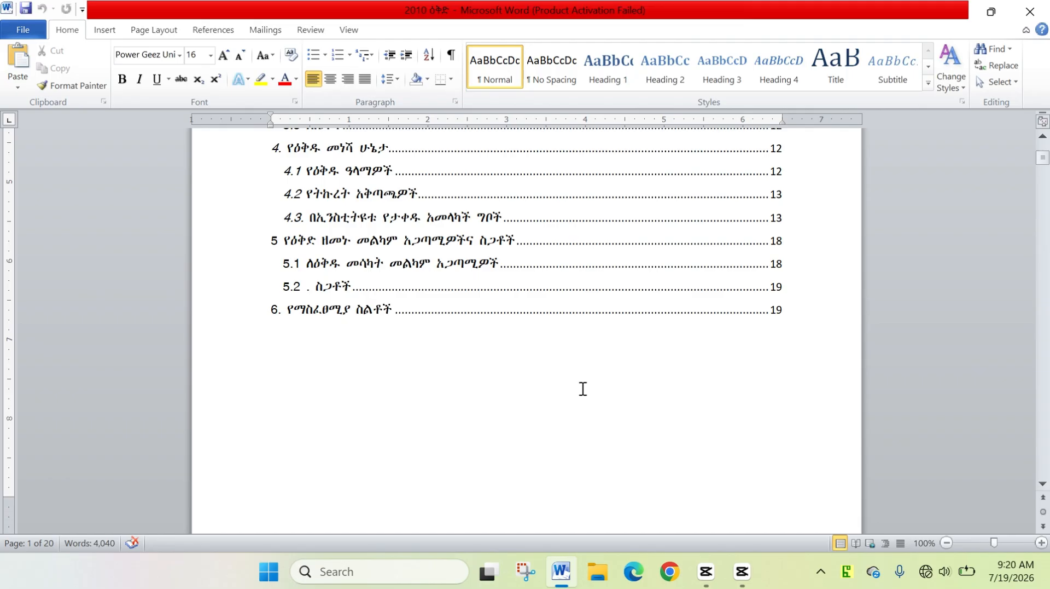
pyautogui.click(105, 32)
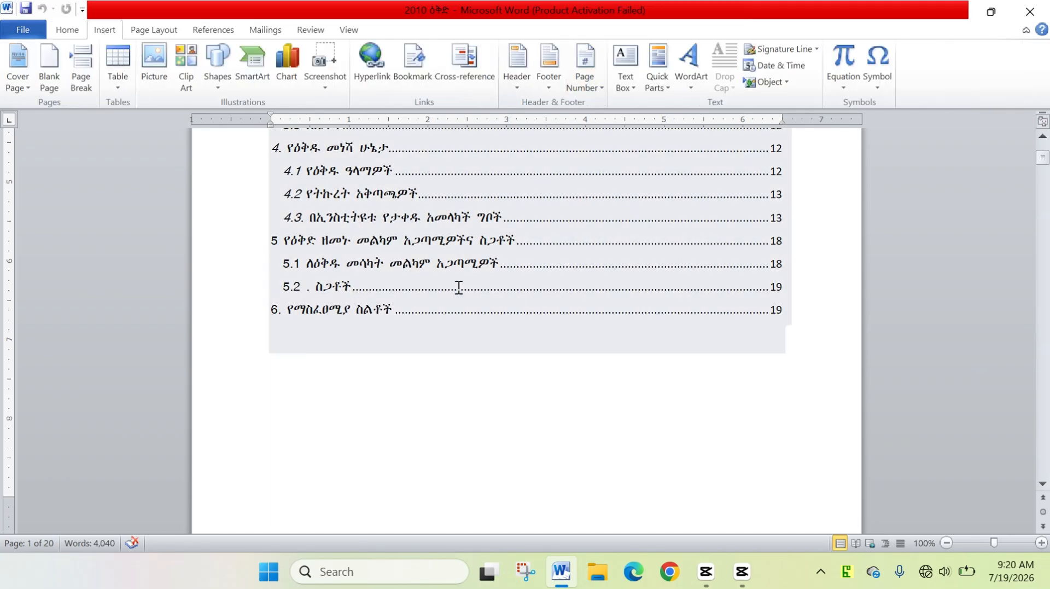
pyautogui.scroll(5, 590, 334)
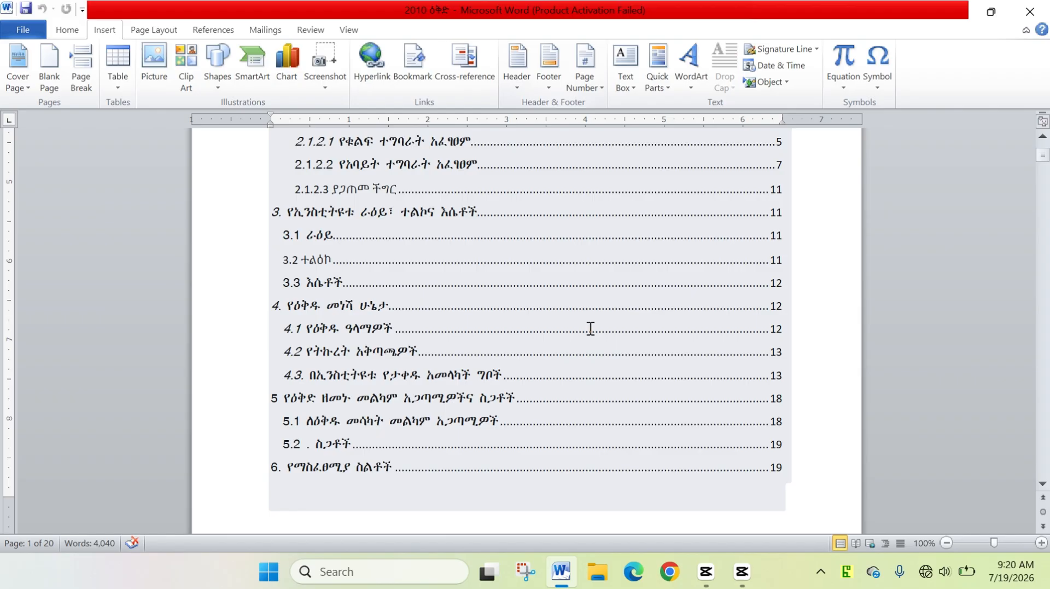
pyautogui.scroll(-3, 830, 379)
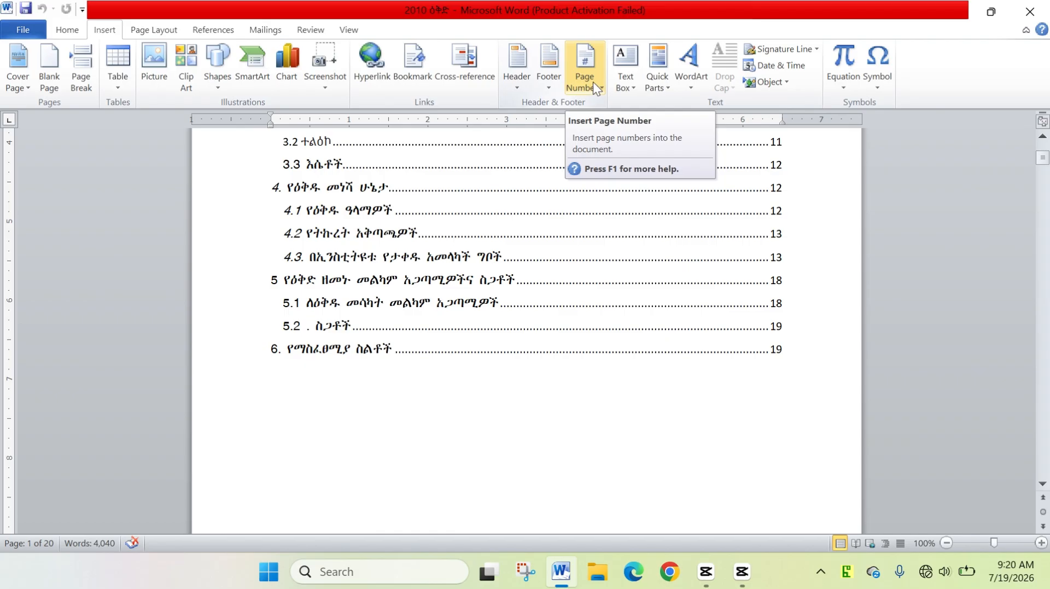
pyautogui.click(593, 81)
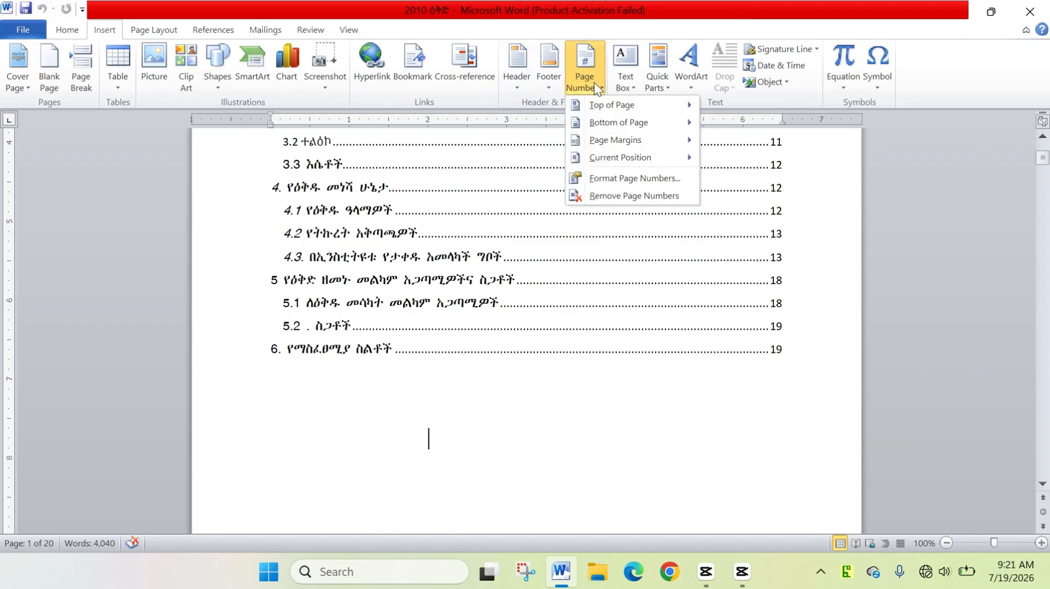
pyautogui.click(638, 176)
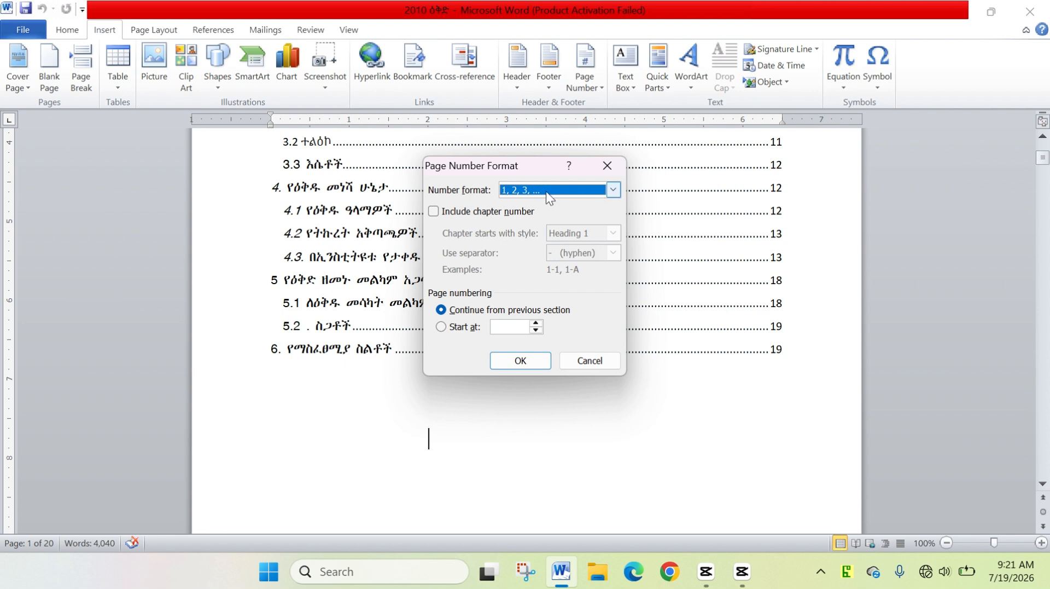
pyautogui.click(612, 190)
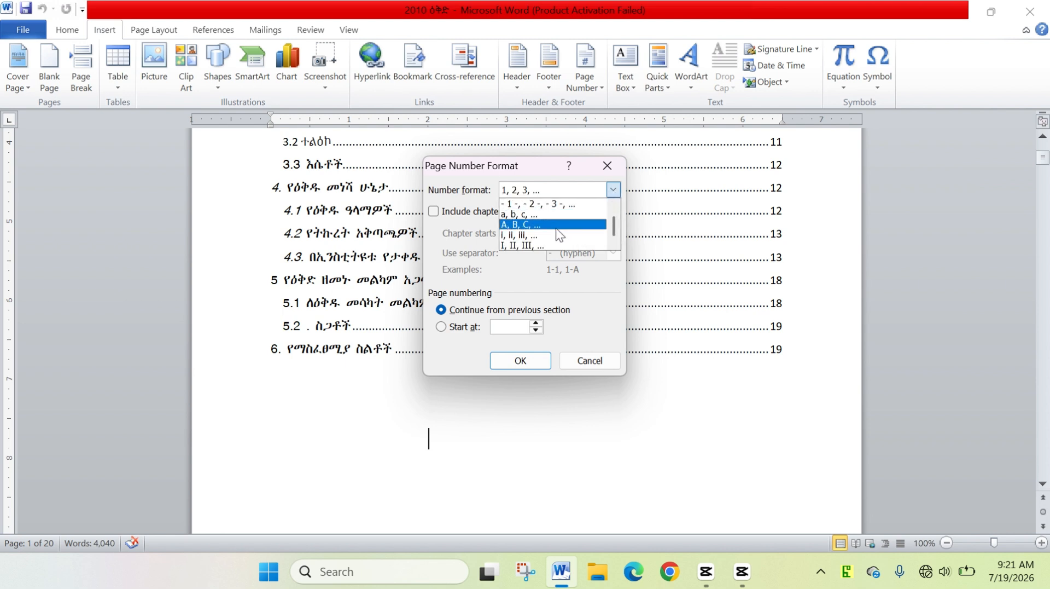
pyautogui.scroll(-1, 523, 245)
pyautogui.click(516, 244)
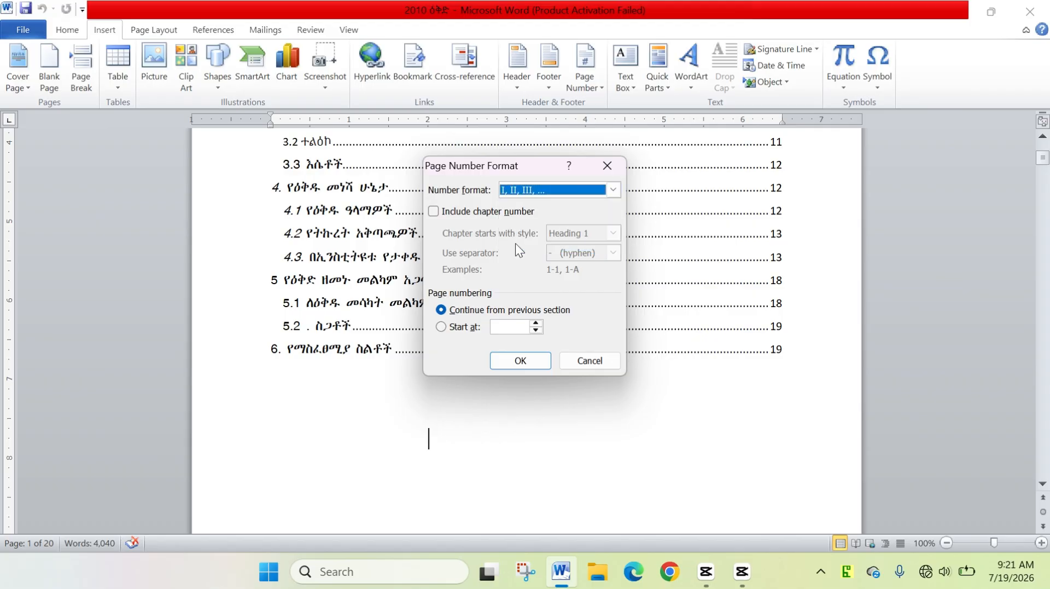
pyautogui.click(524, 361)
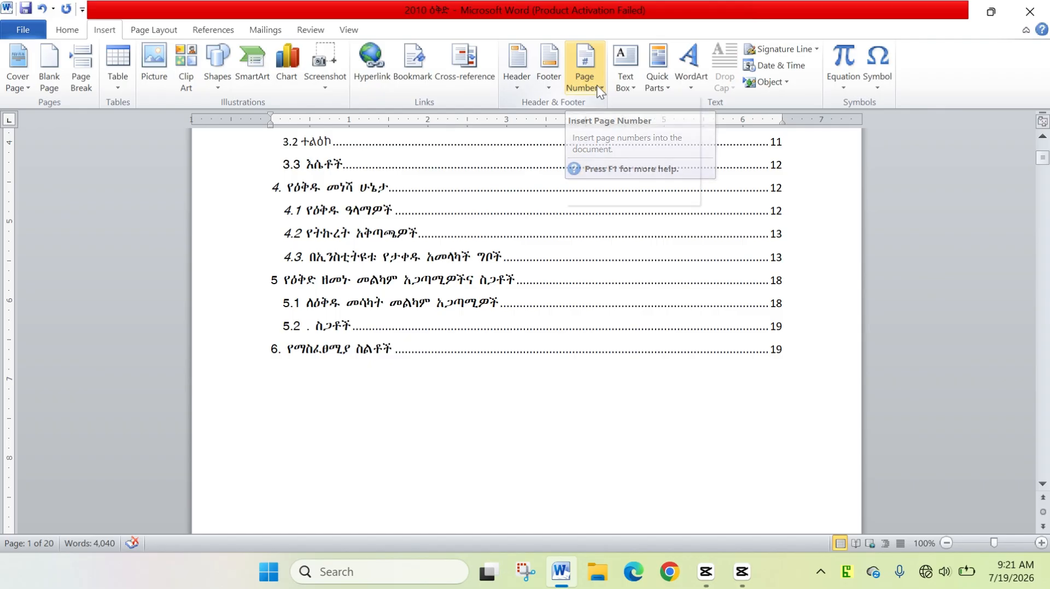
# Insert page numbers at the bottom of the page using the Plain Number 1 design.
pyautogui.click(596, 84)
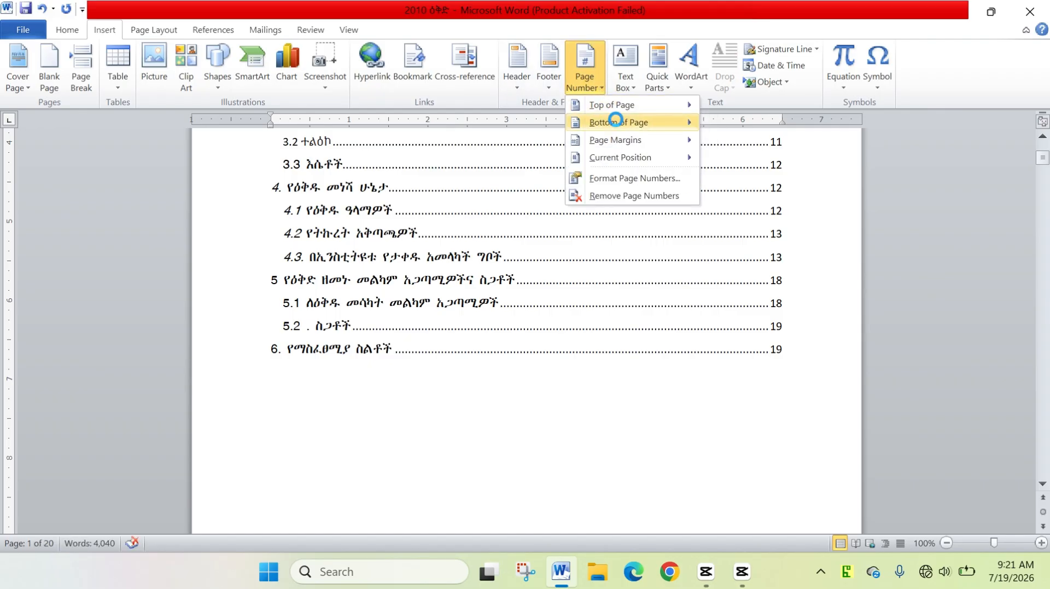
pyautogui.moveTo(616, 119)
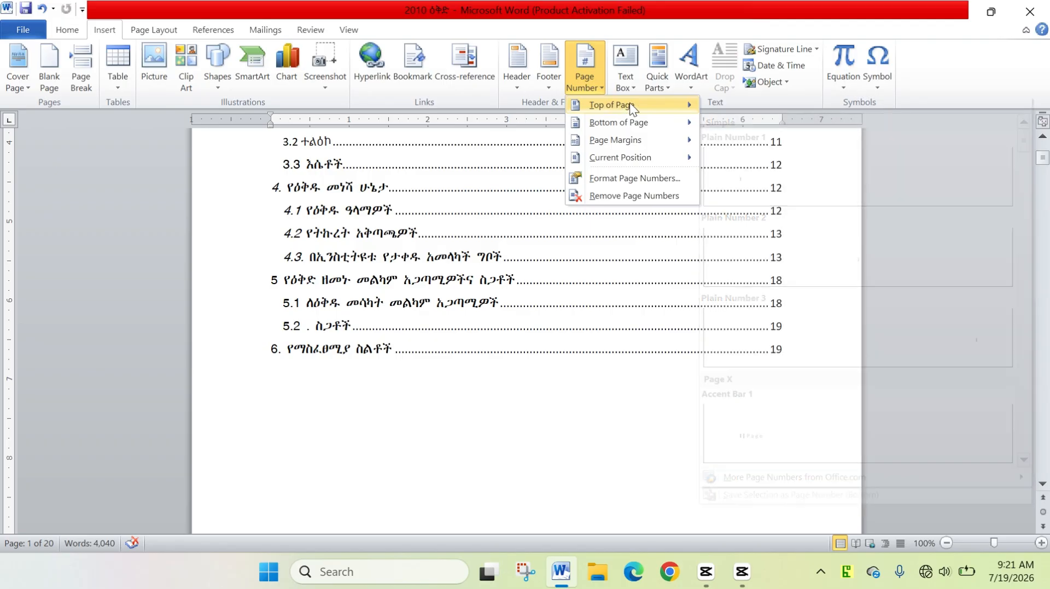
pyautogui.moveTo(629, 103)
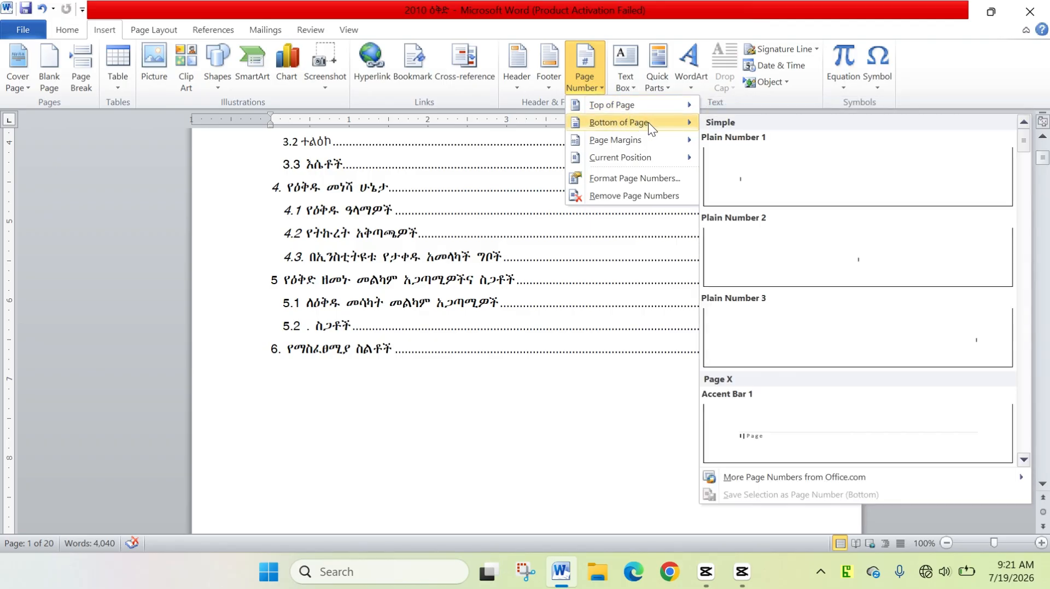
pyautogui.click(757, 180)
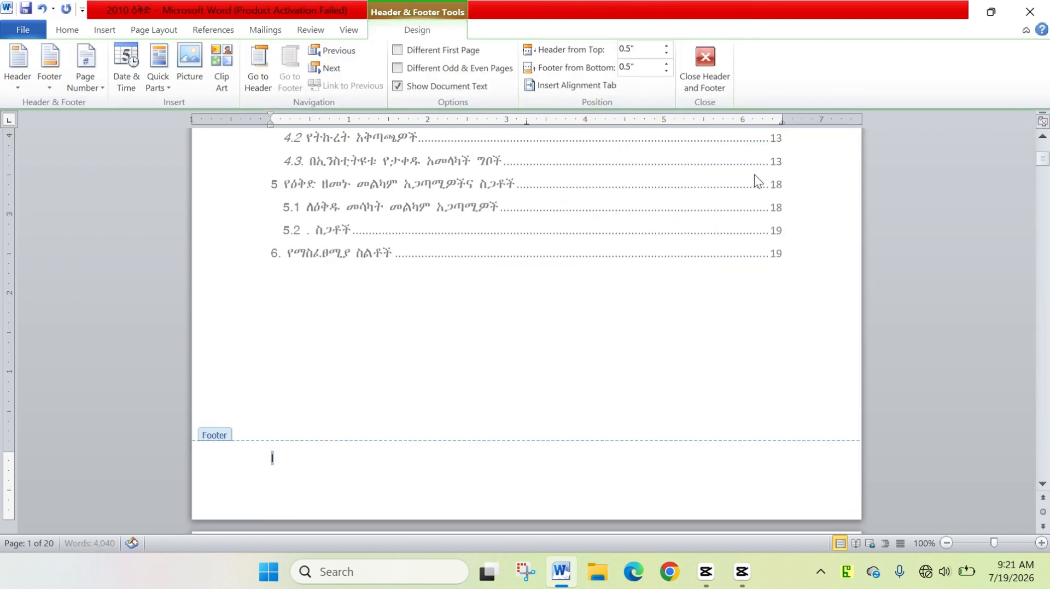
# Format the page number in the contents page's footer as bold with a font size of 14.
pyautogui.scroll(4, 472, 317)
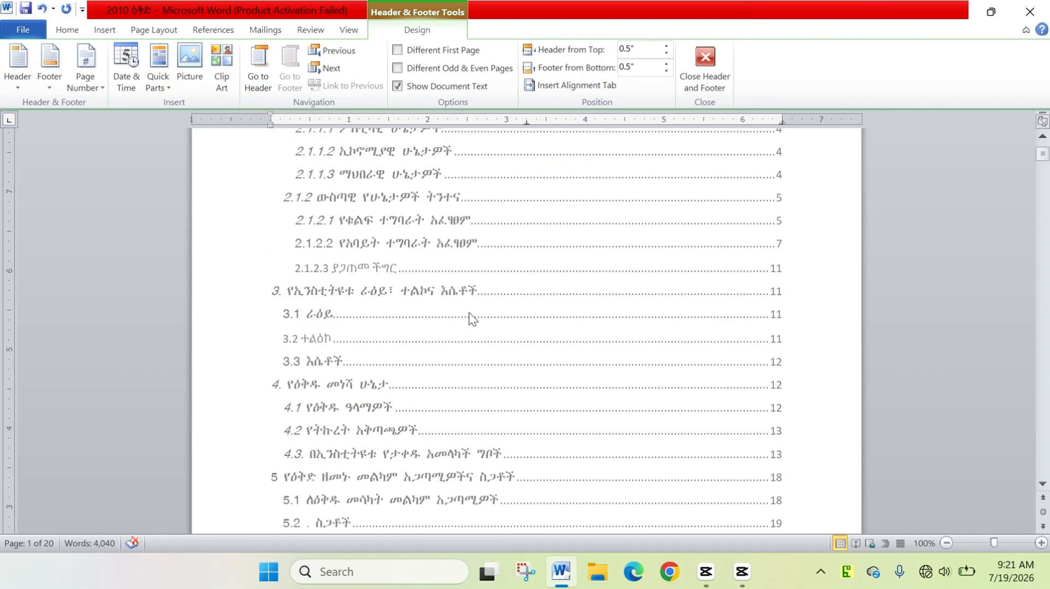
pyautogui.scroll(-2, 473, 319)
pyautogui.scroll(-5, 499, 299)
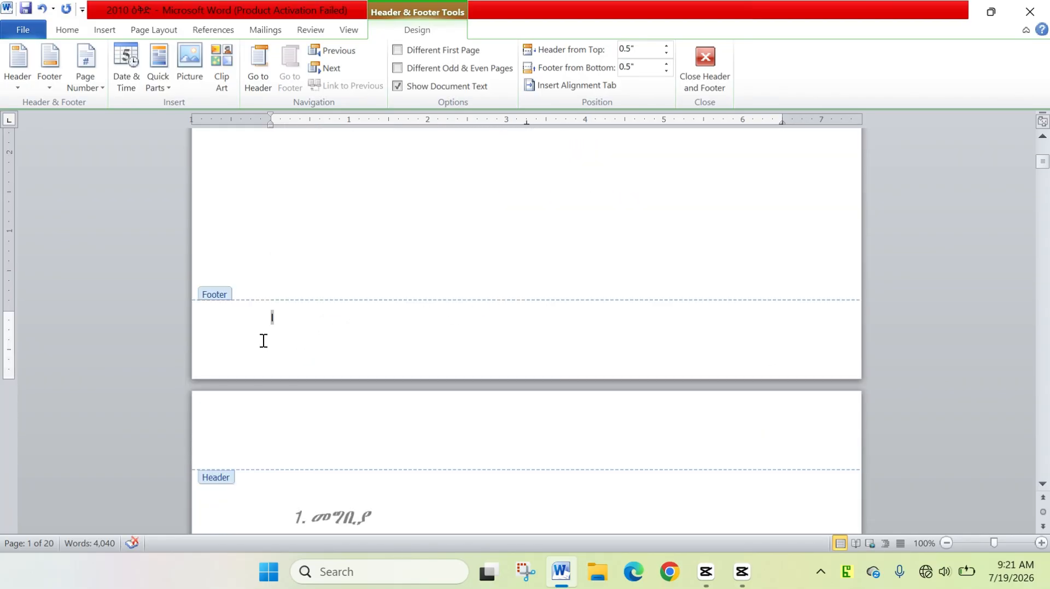
pyautogui.click(289, 322)
pyautogui.moveTo(282, 319); pyautogui.dragTo(260, 317)
pyautogui.click(67, 30)
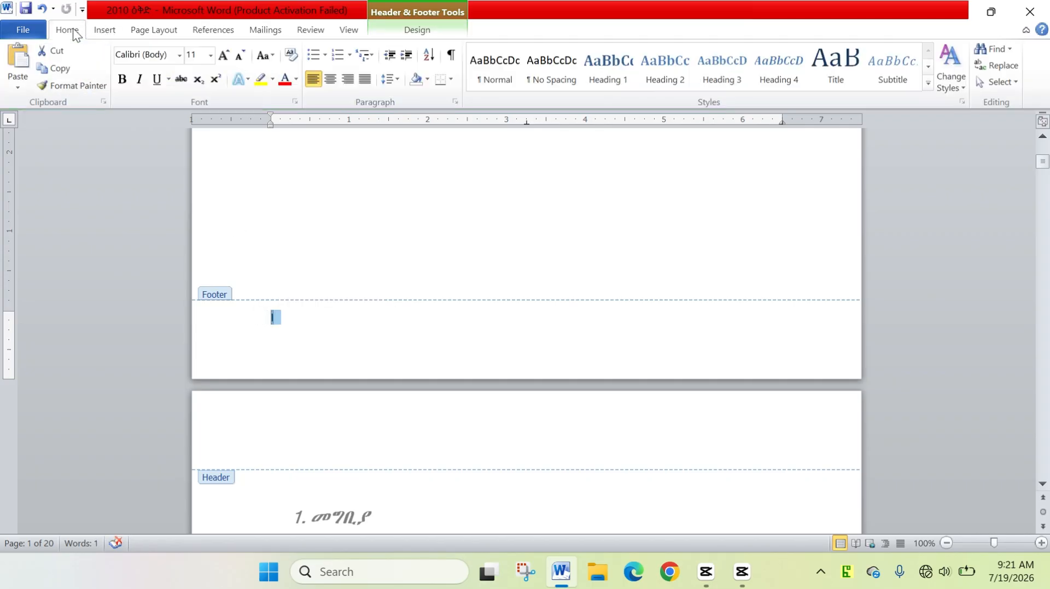
pyautogui.click(223, 56)
pyautogui.click(223, 55)
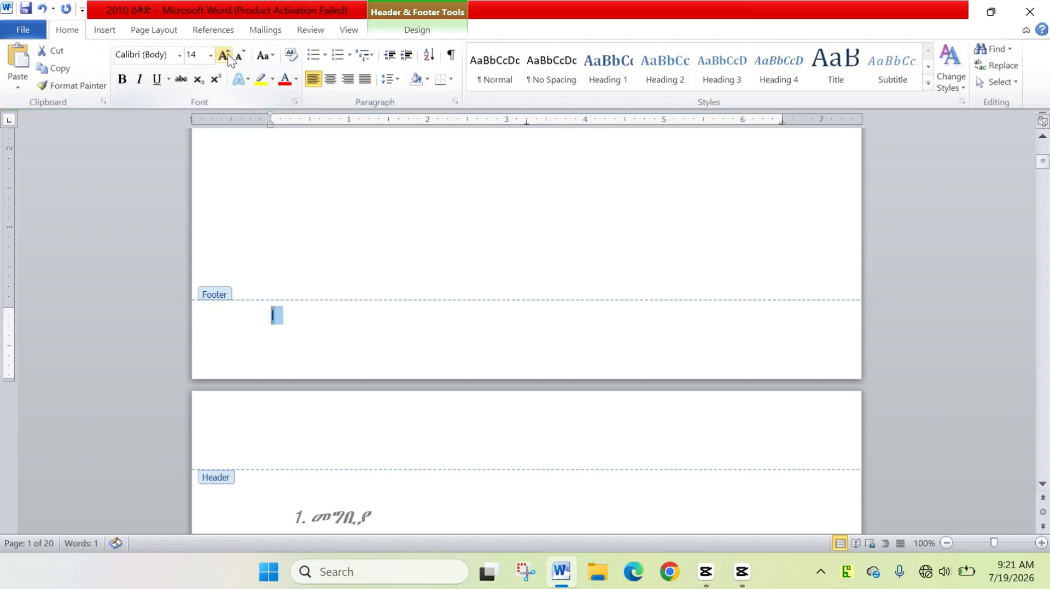
pyautogui.click(122, 78)
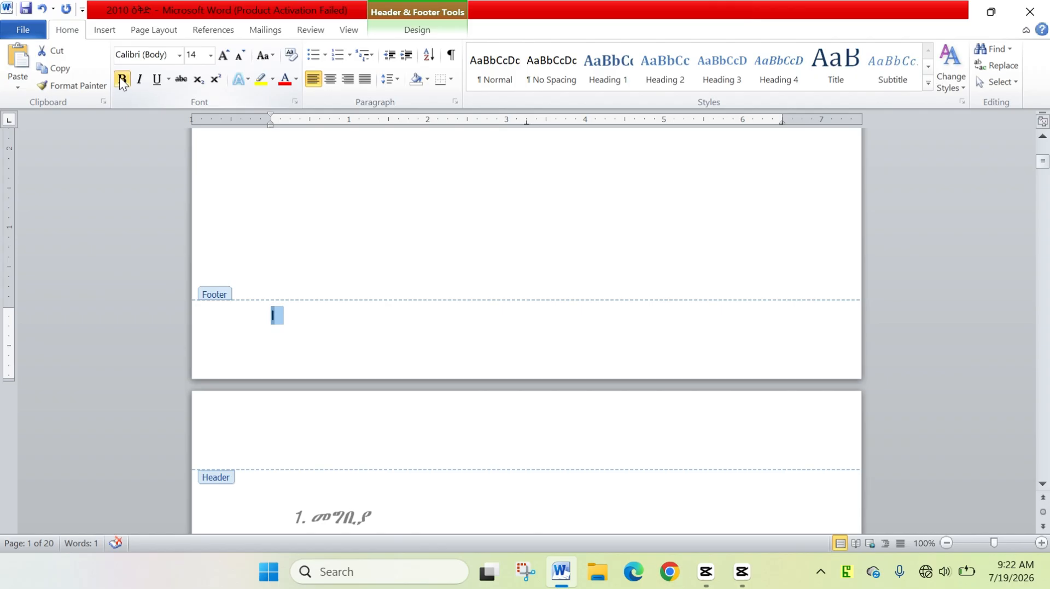
# Increase the font size of the page number in the contents page's footer to 16.
pyautogui.click(224, 55)
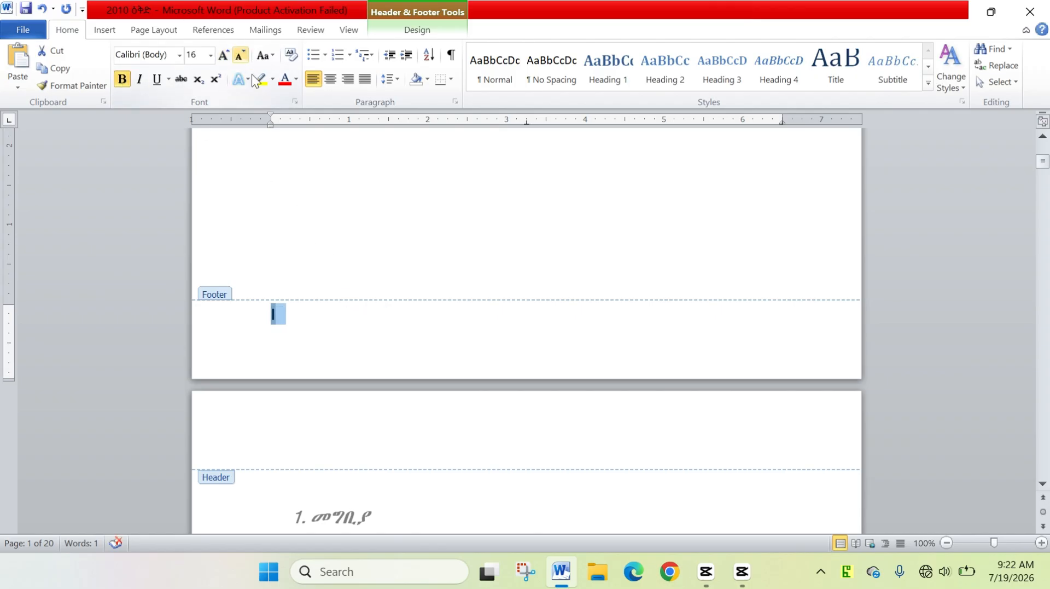
pyautogui.click(370, 304)
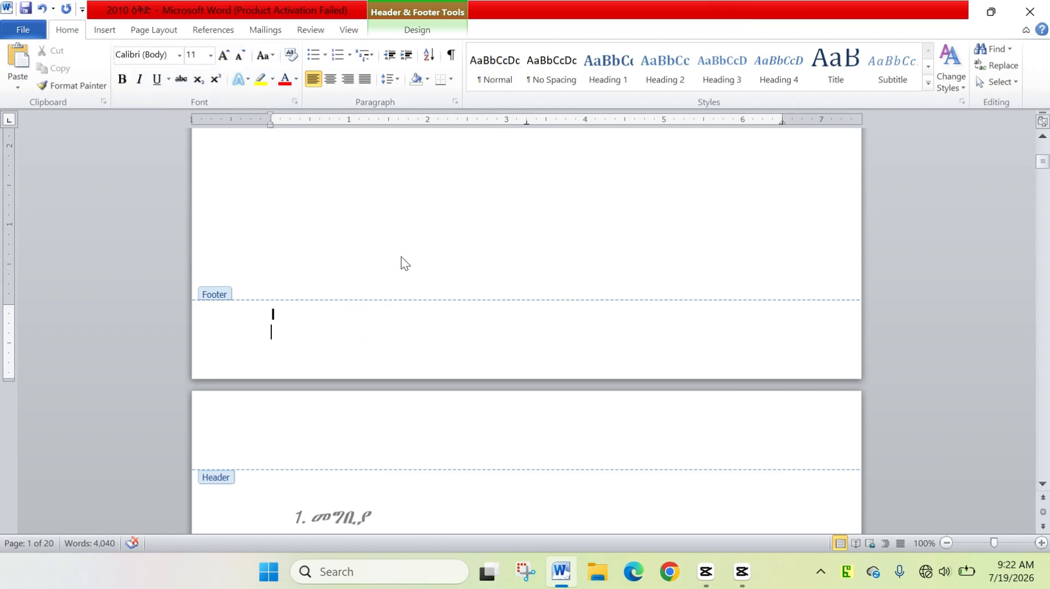
# Review the footer page numbers from the contents page through the page where heading 2 begins.
pyautogui.scroll(10, 476, 279)
pyautogui.scroll(7, 483, 269)
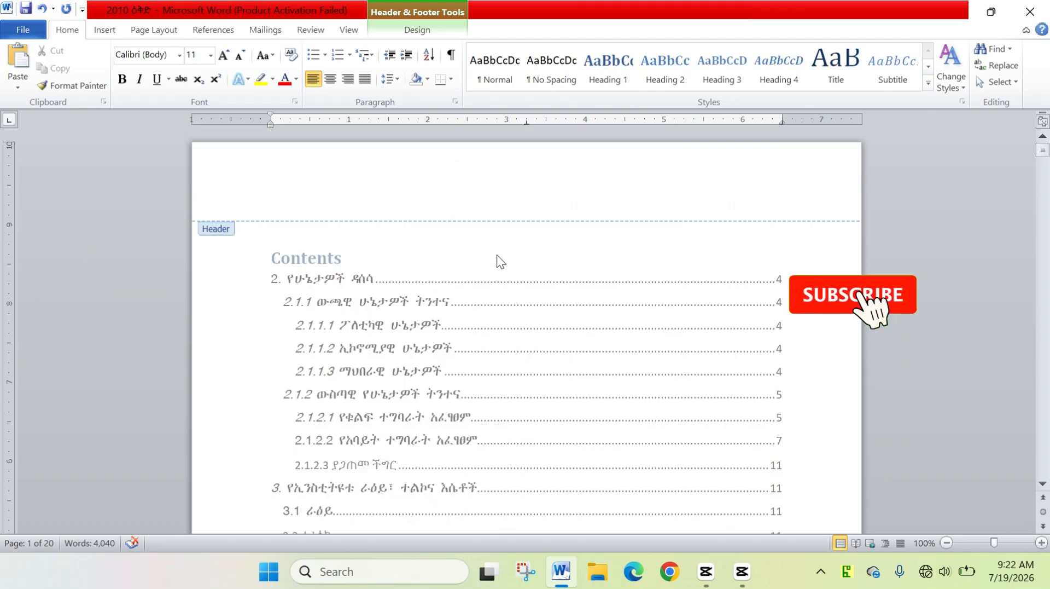
pyautogui.scroll(-15, 521, 234)
pyautogui.scroll(-20, 520, 224)
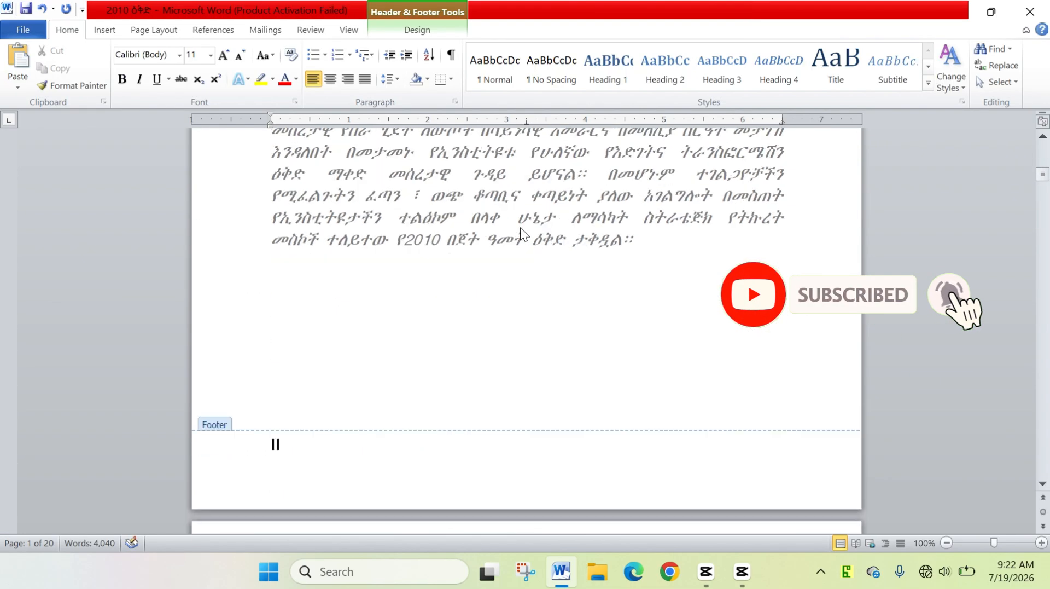
pyautogui.scroll(-20, 492, 257)
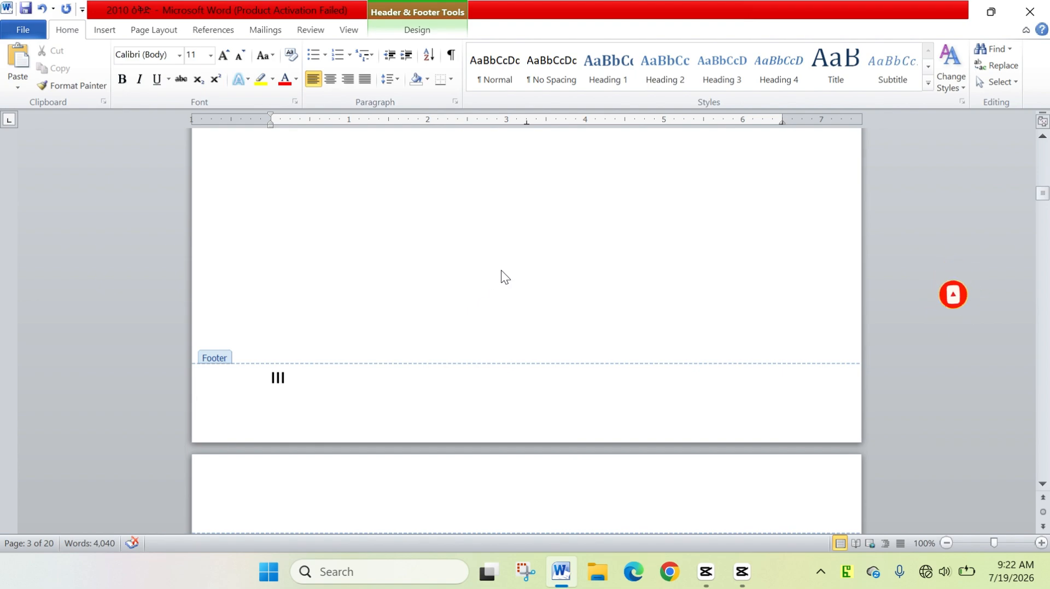
pyautogui.scroll(-15, 500, 273)
pyautogui.scroll(-10, 500, 259)
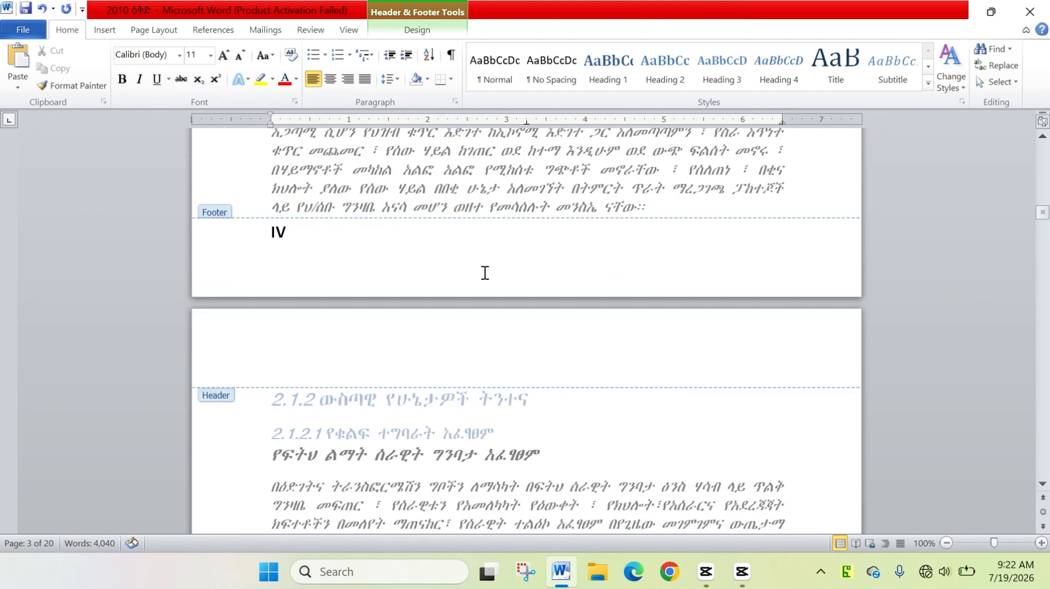
pyautogui.scroll(15, 418, 295)
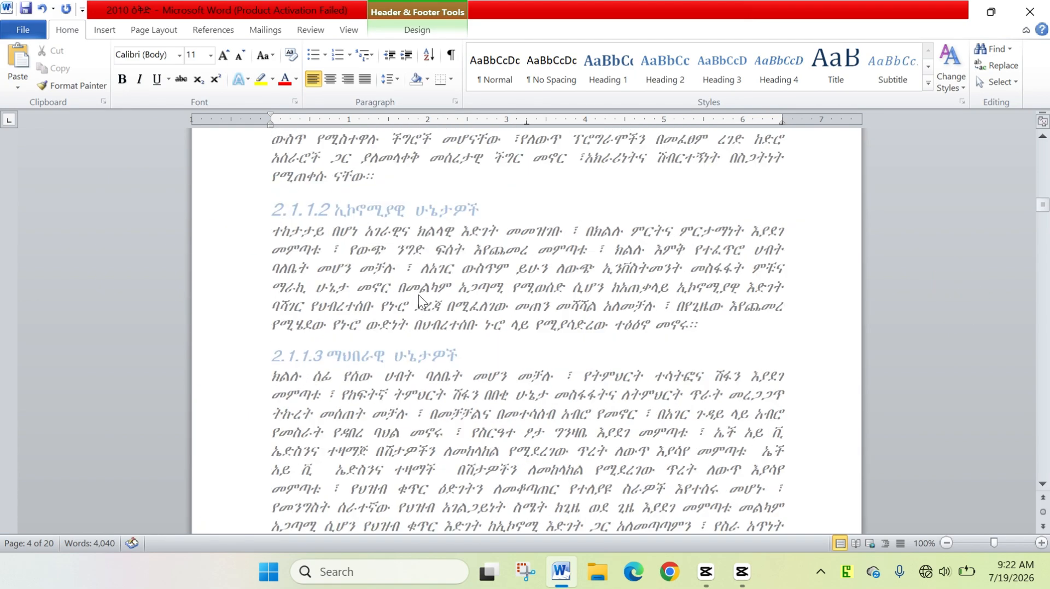
pyautogui.scroll(-15, 496, 316)
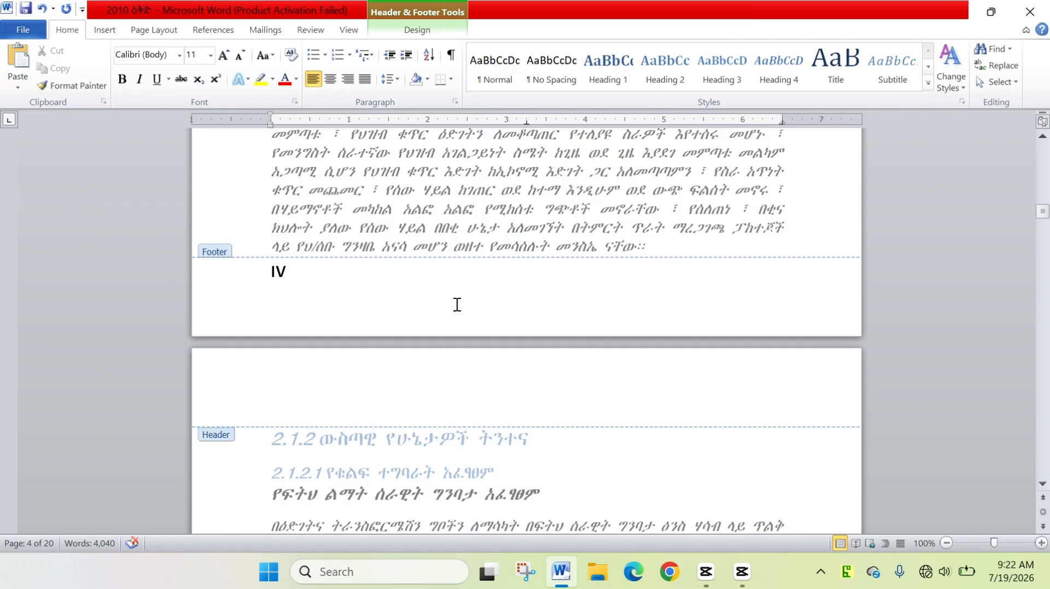
# Examine the boundary between the last front page and the page starting with heading 2, including their footer numbers.
pyautogui.scroll(3, 458, 304)
pyautogui.scroll(7, 441, 305)
pyautogui.scroll(8, 442, 310)
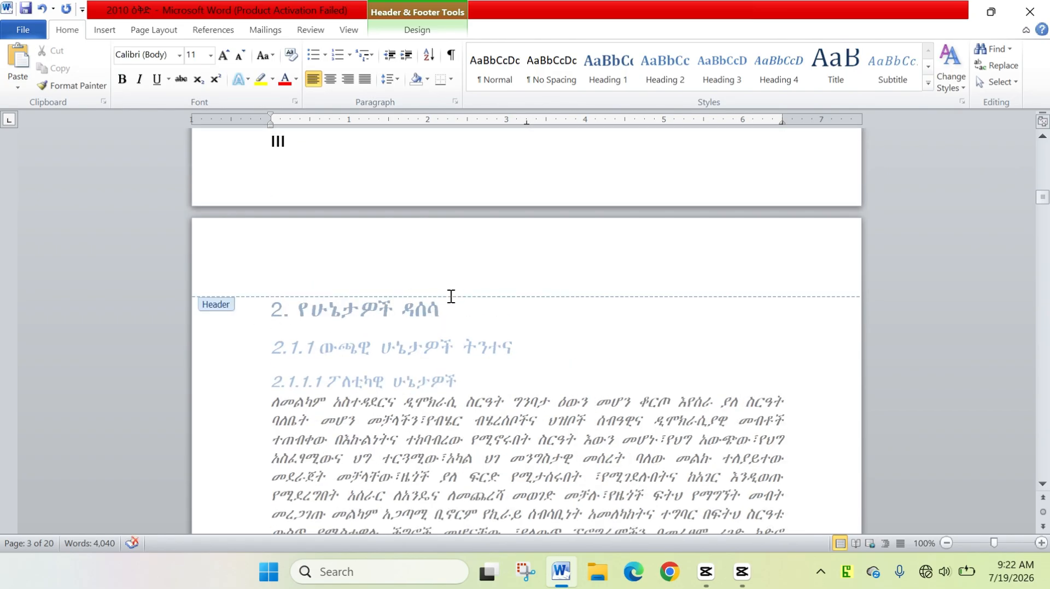
pyautogui.scroll(10, 450, 290)
pyautogui.scroll(3, 441, 255)
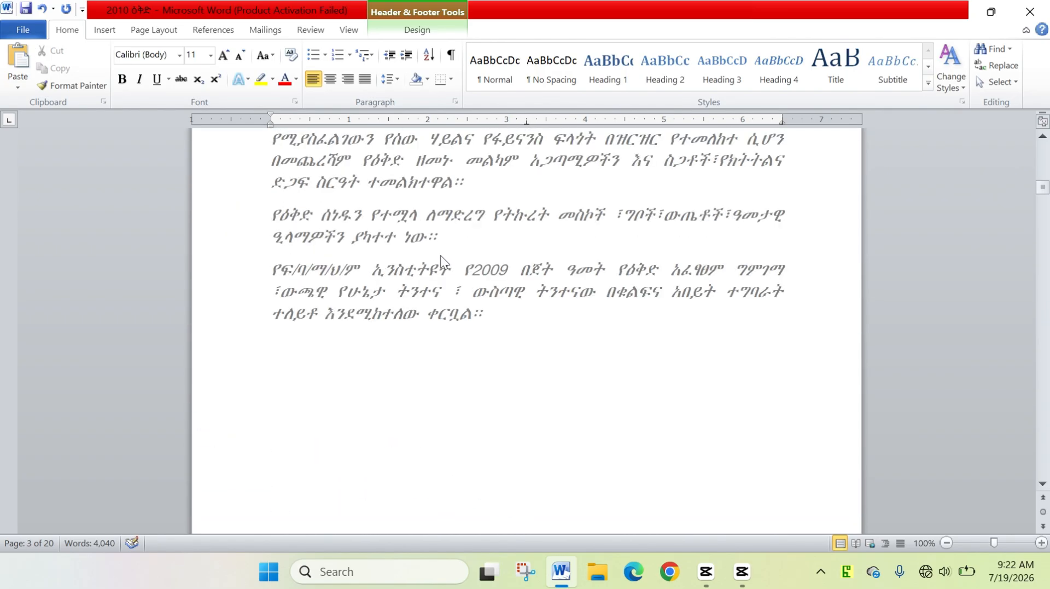
pyautogui.scroll(-8, 624, 298)
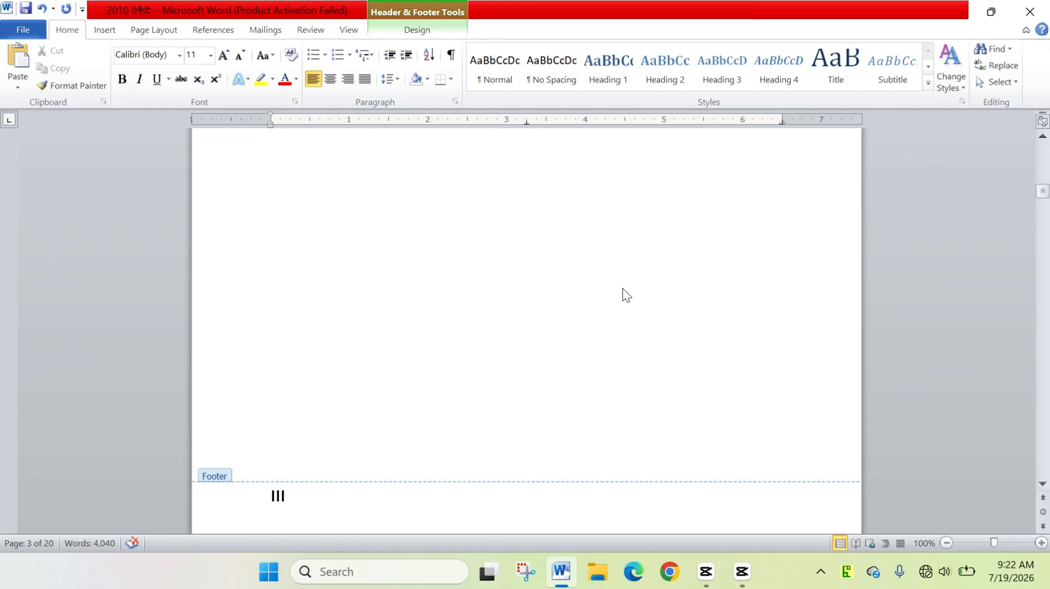
pyautogui.scroll(-8, 626, 294)
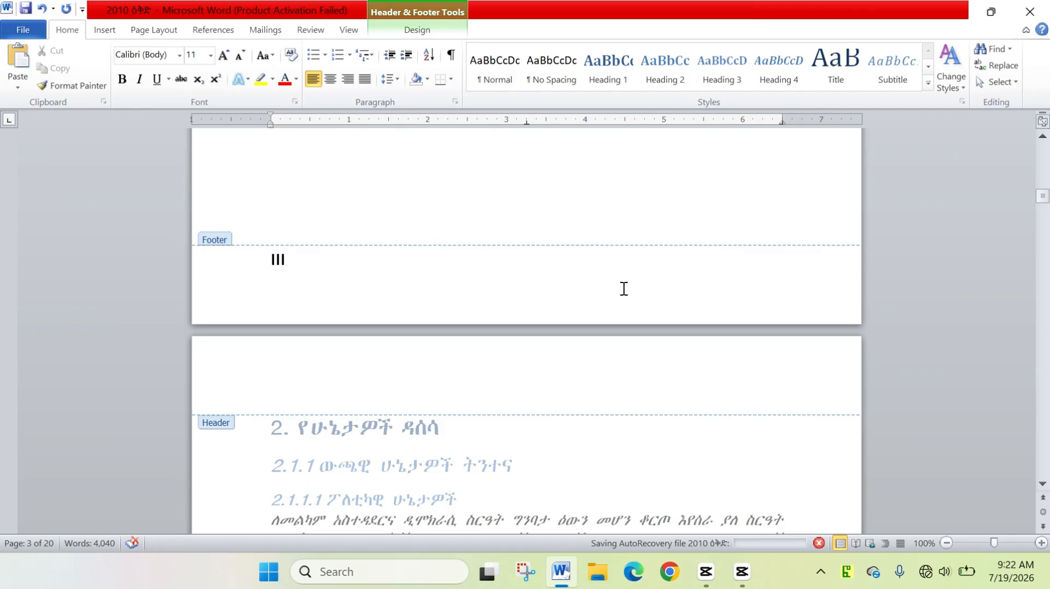
pyautogui.scroll(-1, 599, 285)
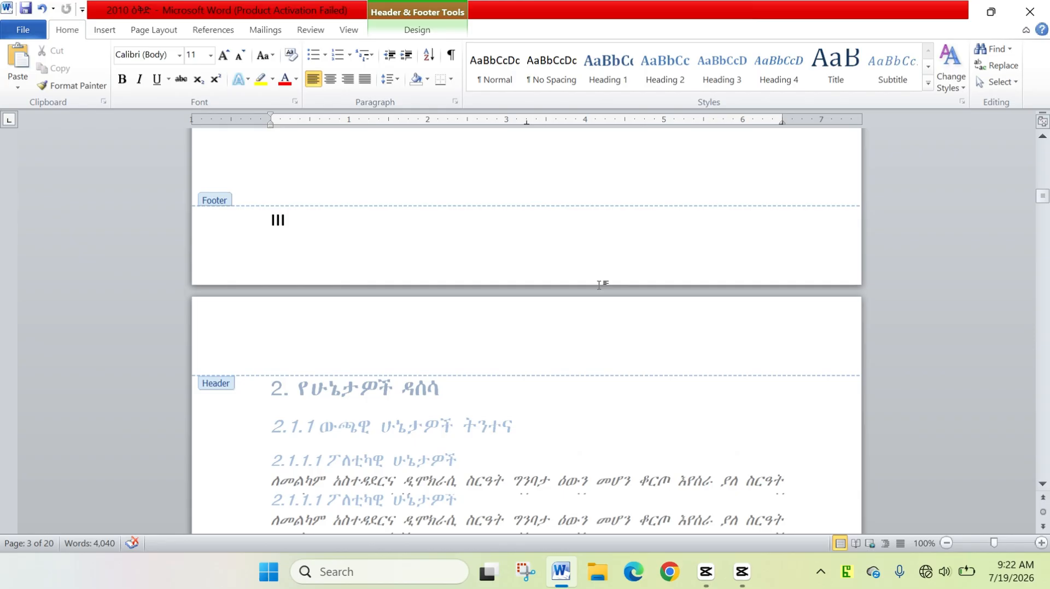
pyautogui.scroll(-10, 599, 284)
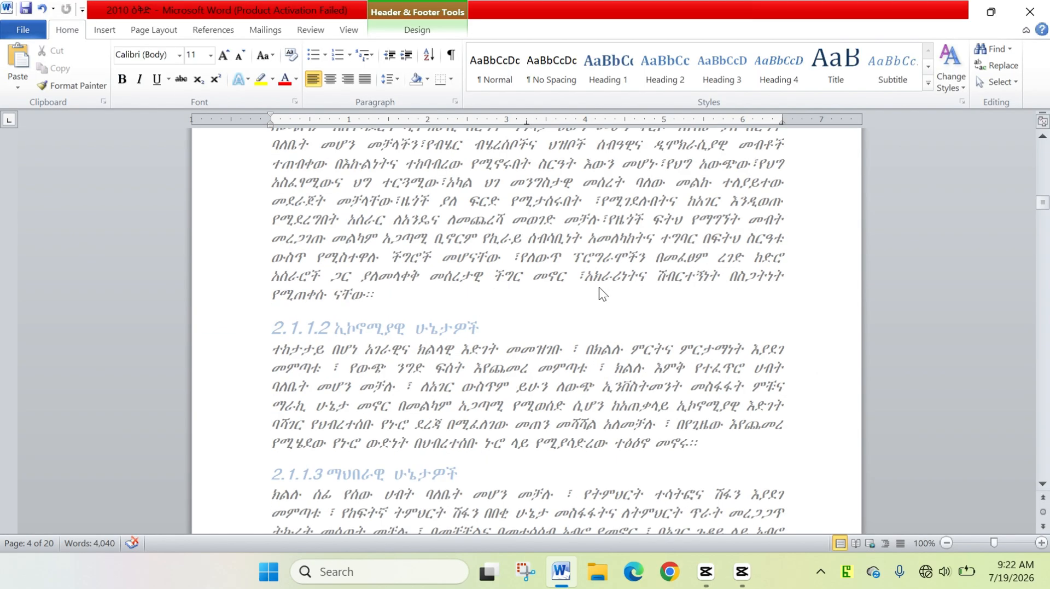
pyautogui.scroll(15, 601, 294)
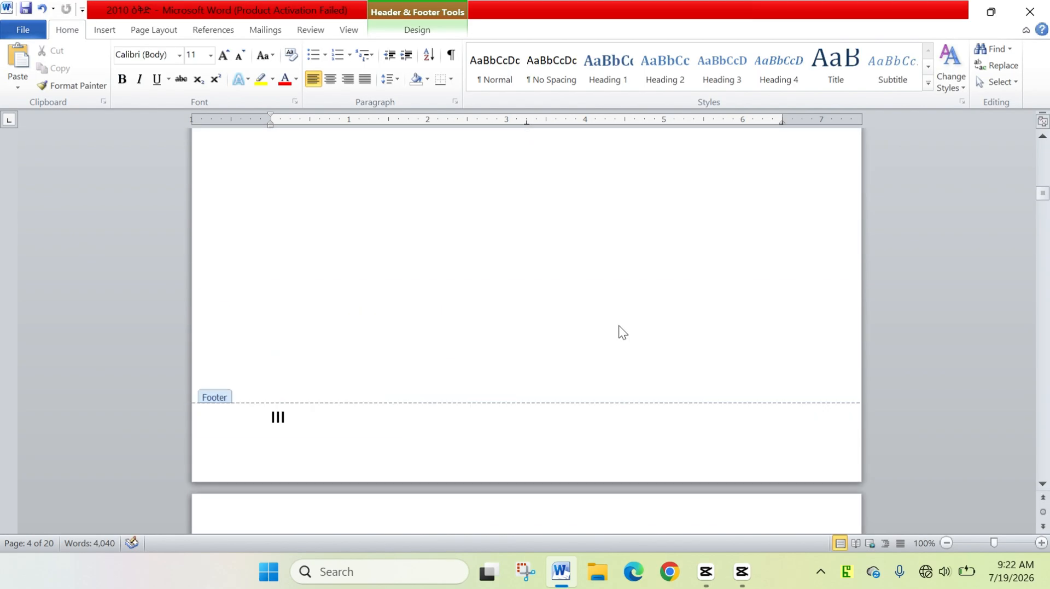
pyautogui.scroll(-4, 547, 323)
# Leave the footer and insert a Next Page section break in the blank area below the last paragraph on page 3.
pyautogui.doubleClick(519, 216)
pyautogui.scroll(-3, 525, 229)
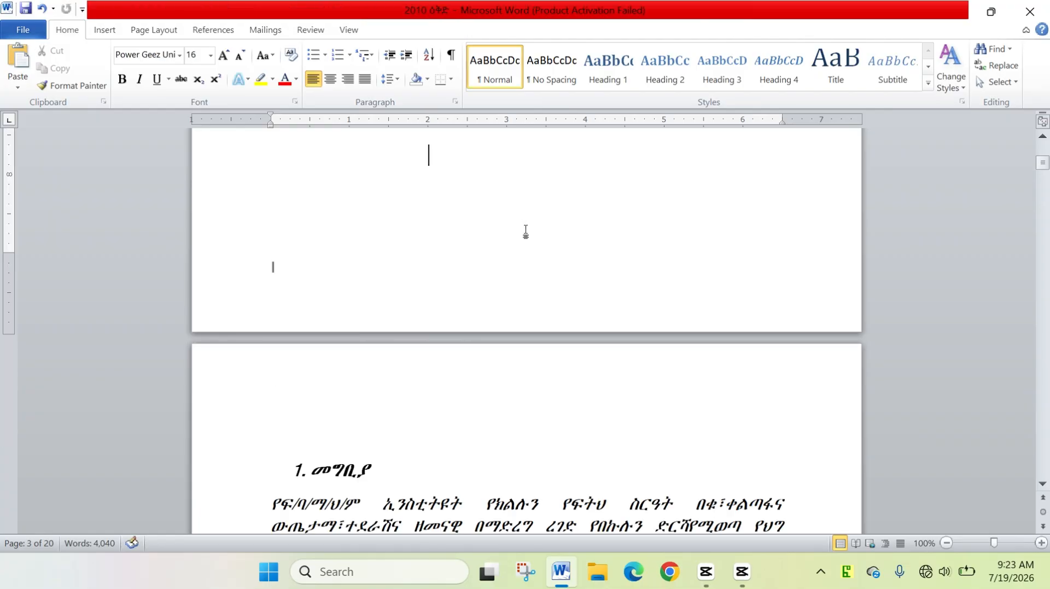
pyautogui.scroll(-15, 581, 320)
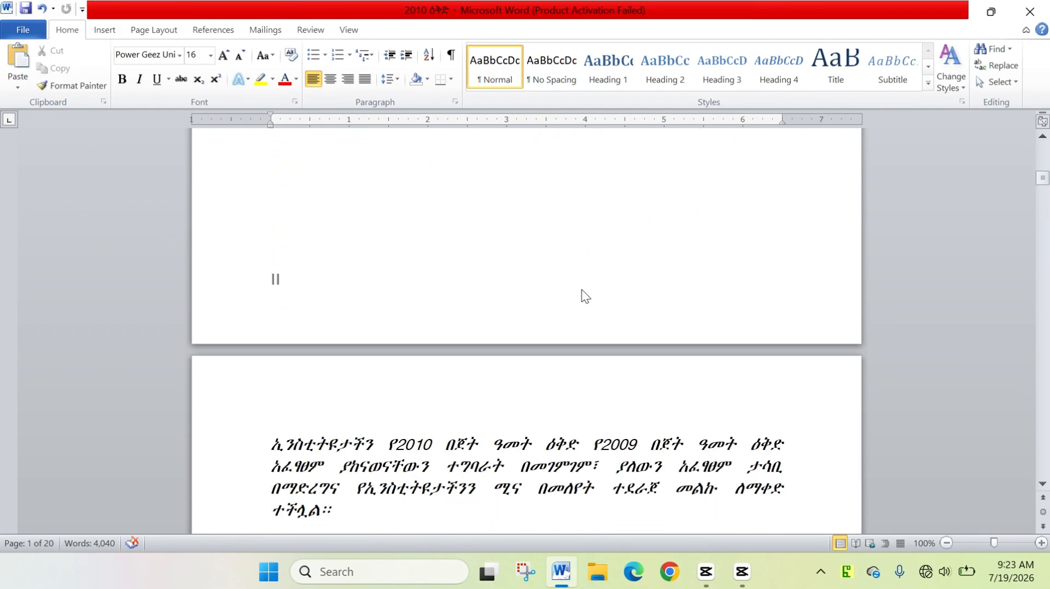
pyautogui.scroll(-2, 585, 281)
pyautogui.click(514, 211)
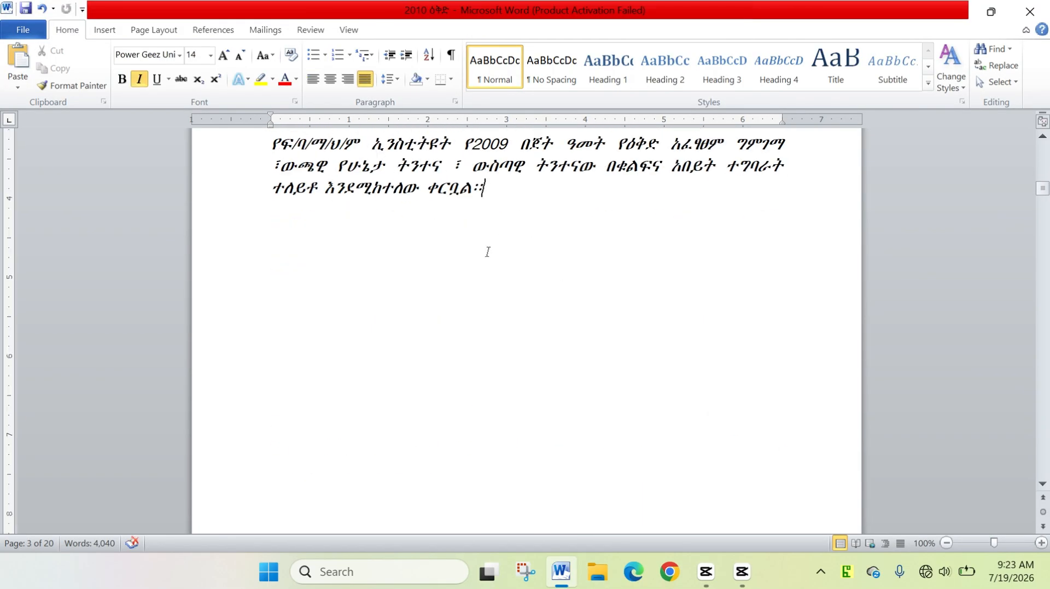
pyautogui.click(476, 277)
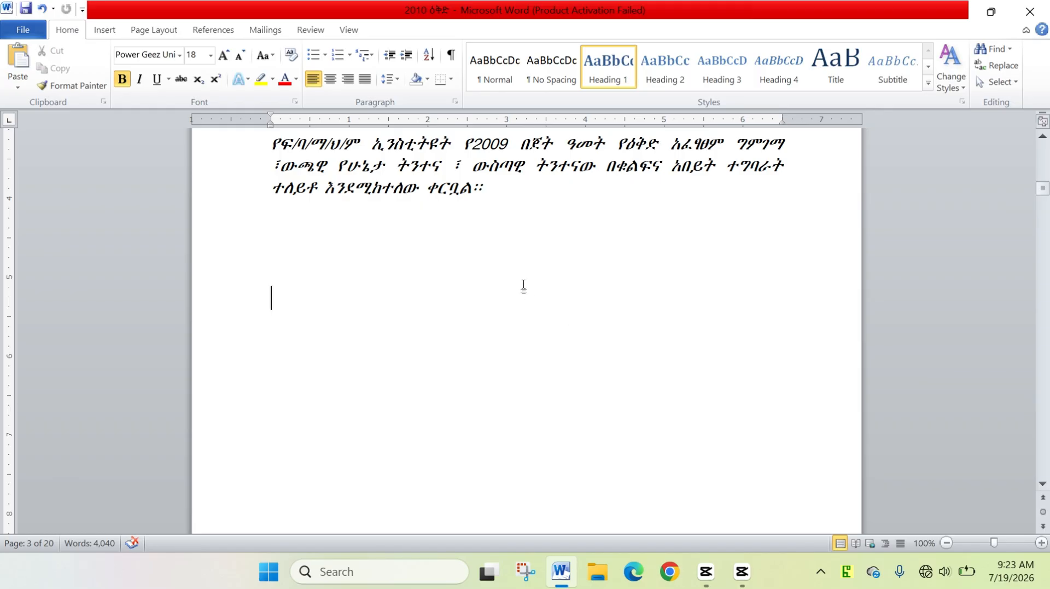
pyautogui.click(144, 32)
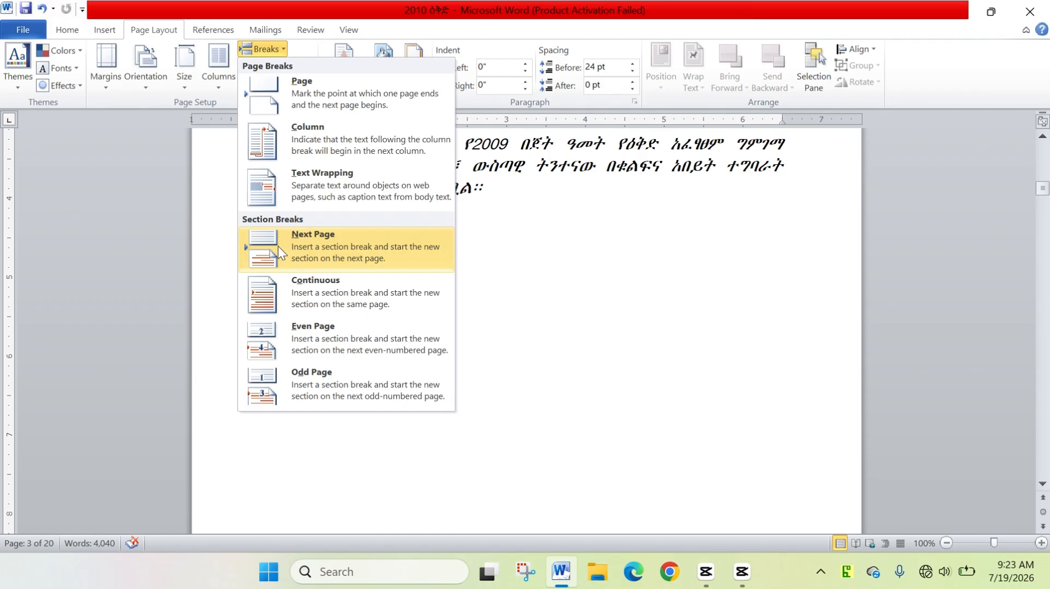
pyautogui.click(341, 243)
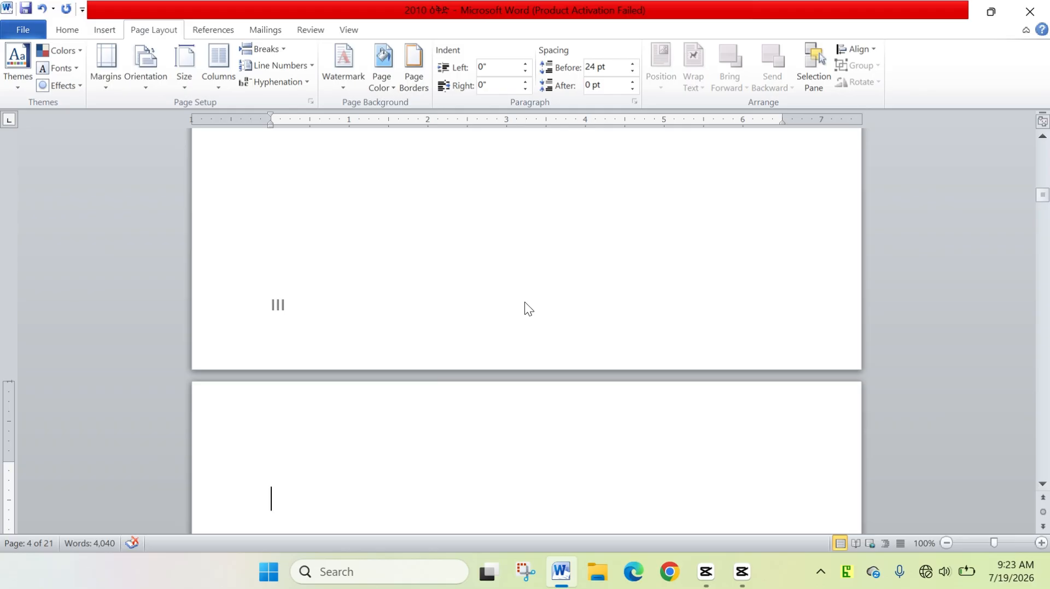
# Open the section 2 footer on page 4 and turn off Link to Previous.
pyautogui.scroll(-4, 525, 301)
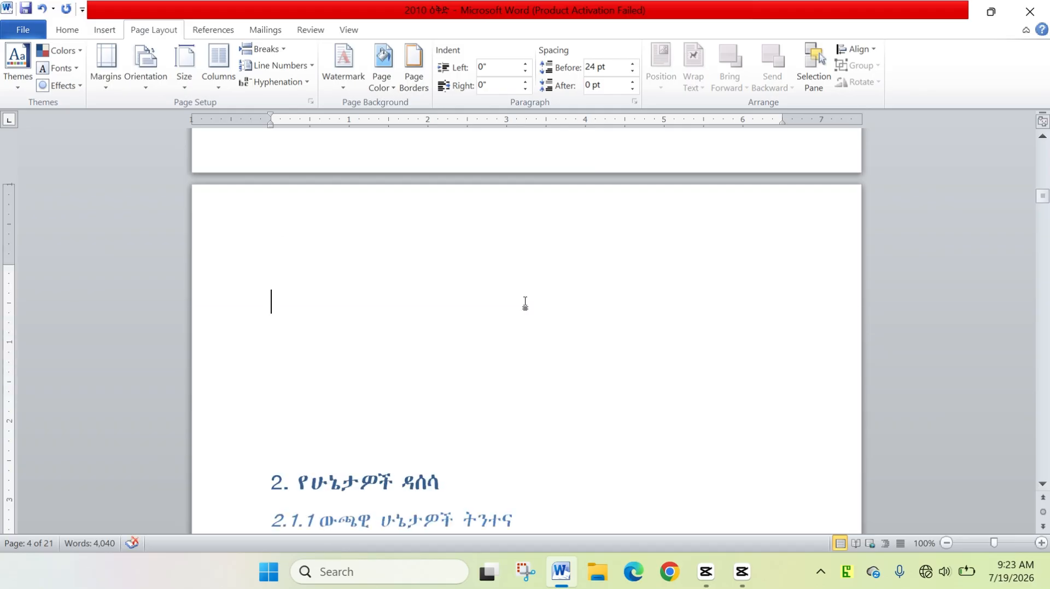
pyautogui.scroll(3, 525, 301)
pyautogui.scroll(-10, 525, 300)
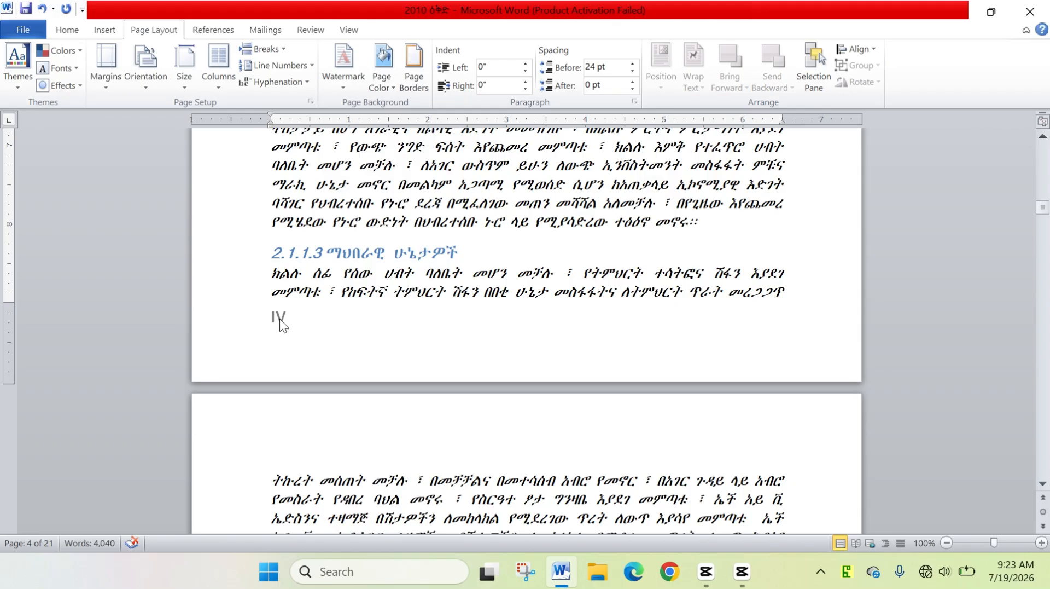
pyautogui.doubleClick(309, 318)
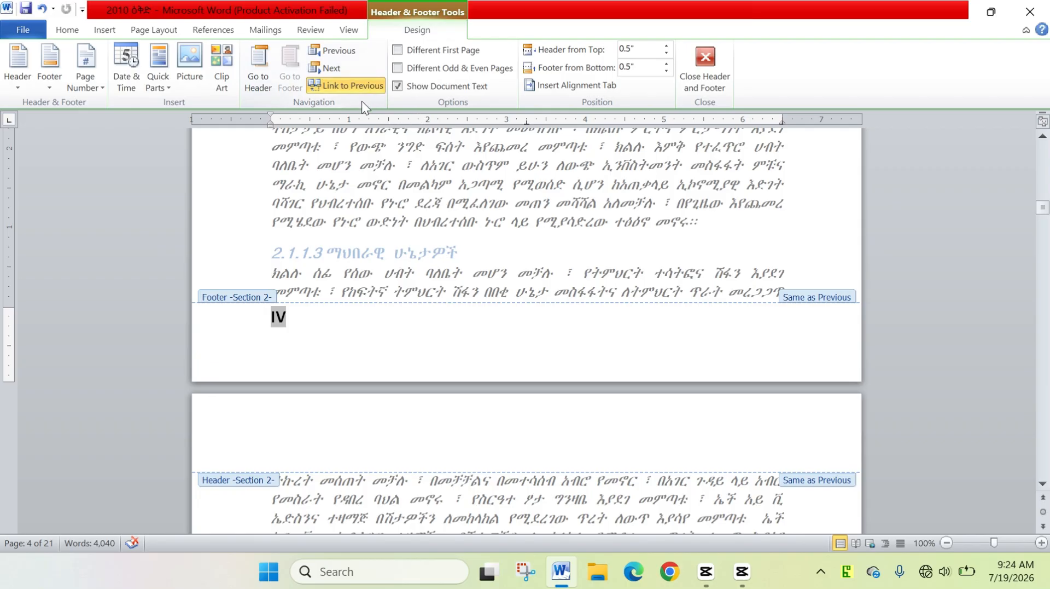
pyautogui.click(344, 86)
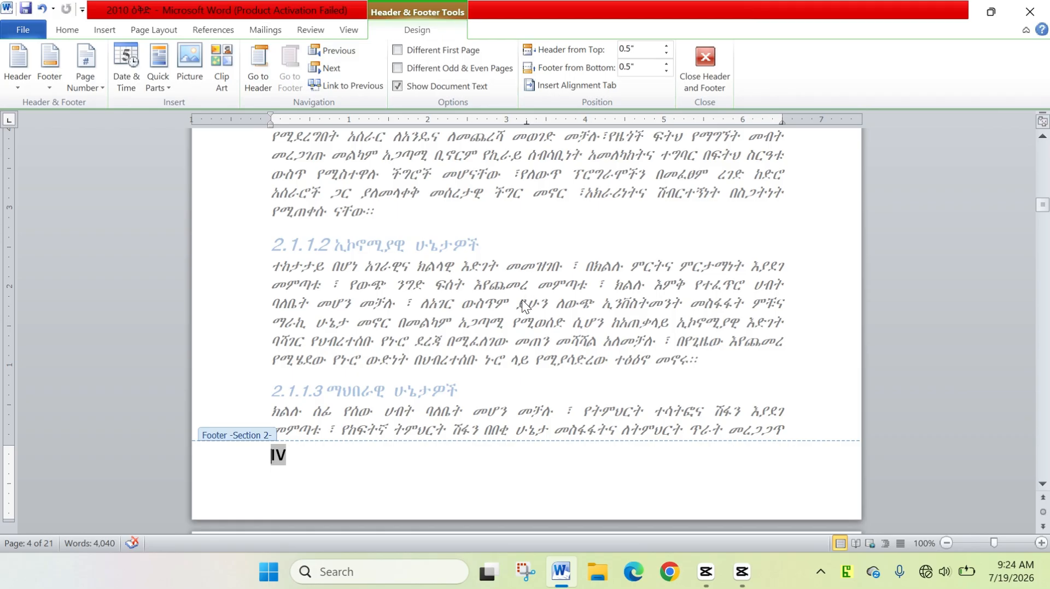
# Compare the footer page numbers of the section 1 pages with the one in the section 2 footer.
pyautogui.scroll(-3, 503, 295)
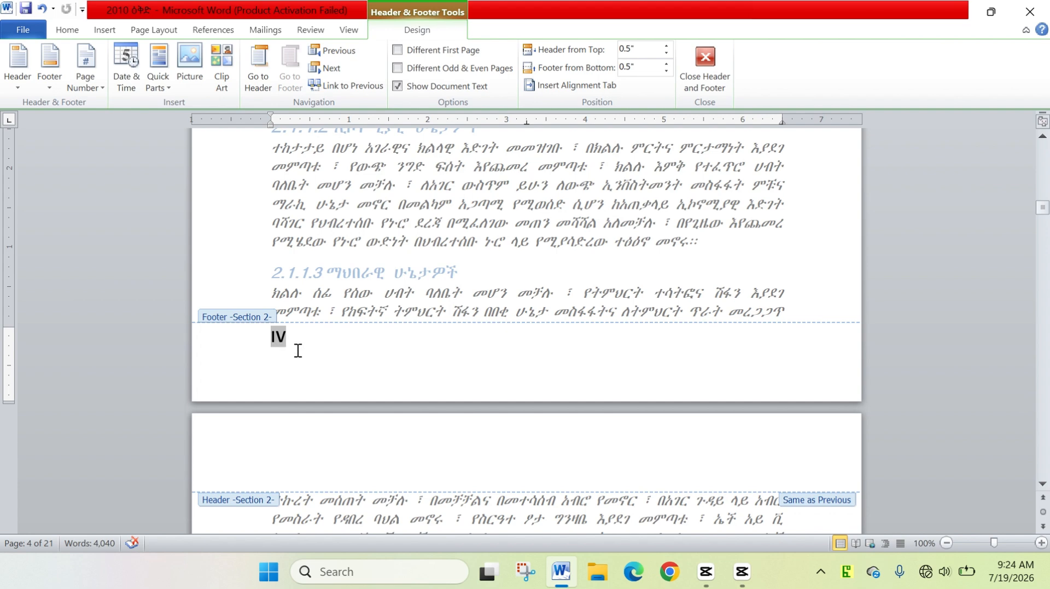
pyautogui.scroll(20, 298, 348)
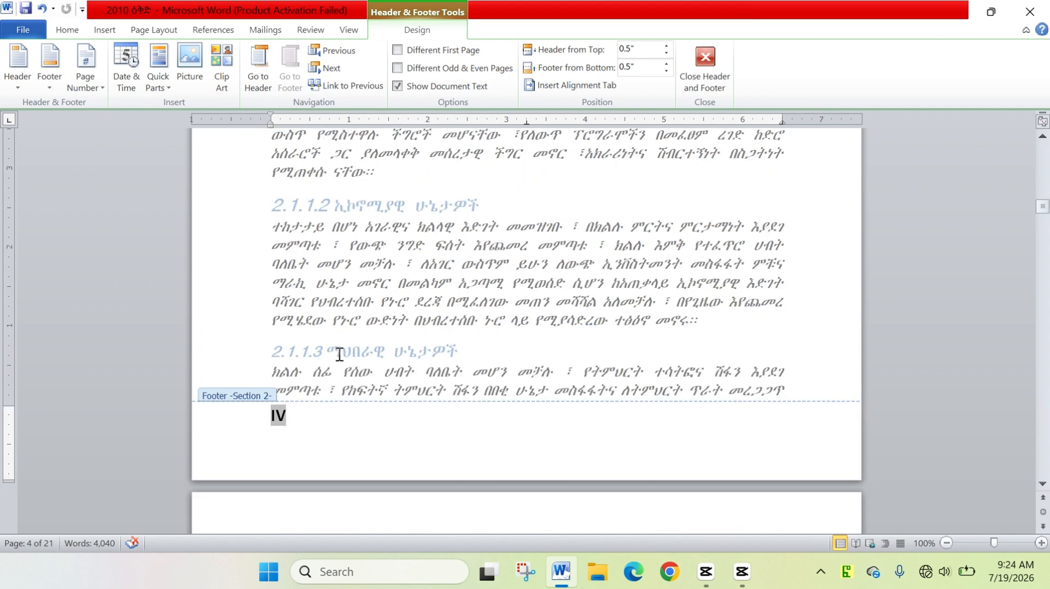
pyautogui.scroll(20, 471, 353)
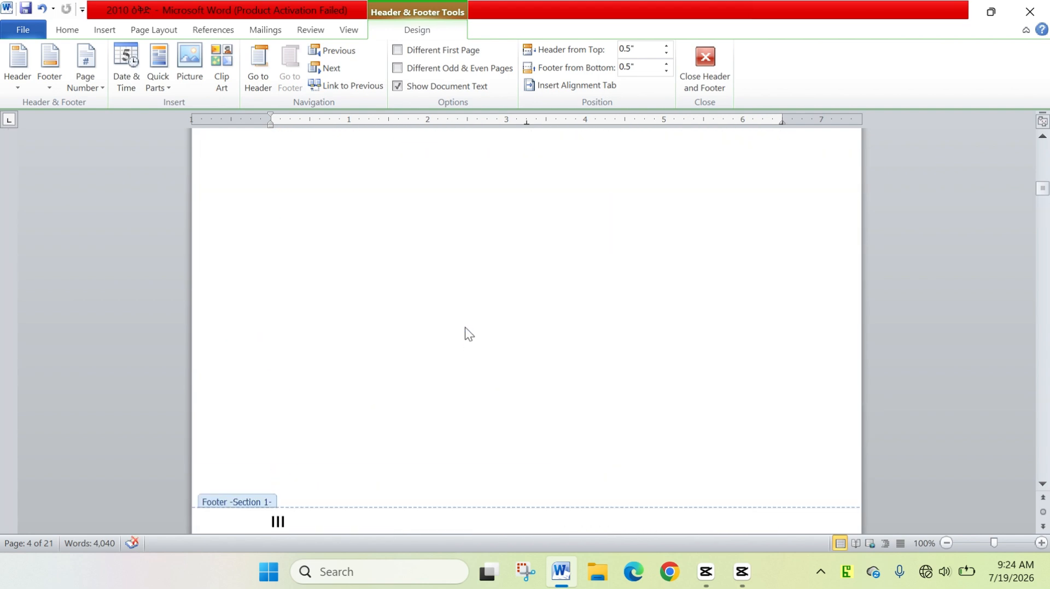
pyautogui.scroll(15, 473, 316)
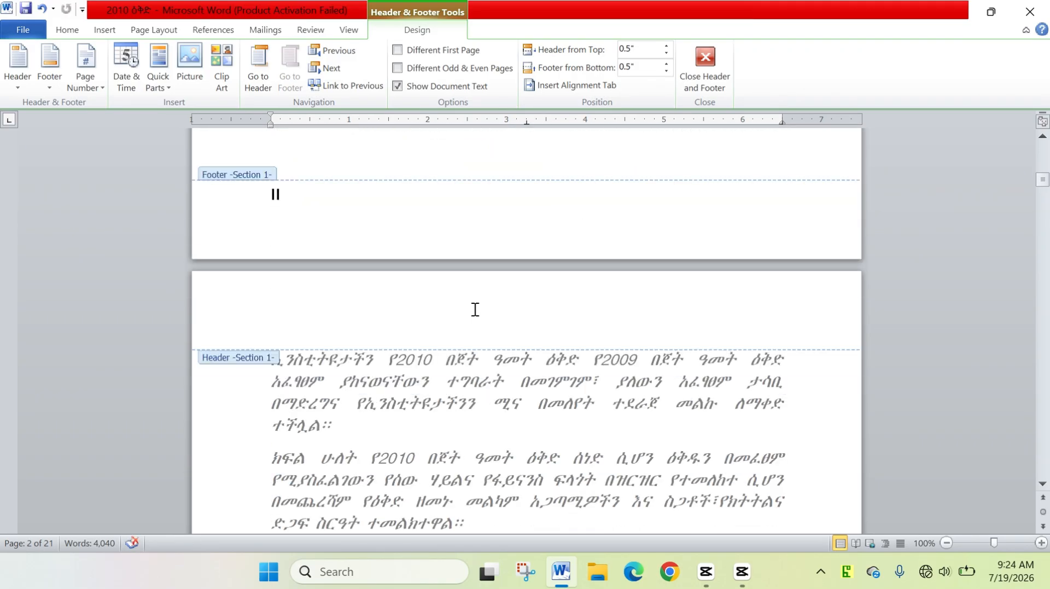
pyautogui.scroll(10, 454, 244)
pyautogui.scroll(-12, 474, 249)
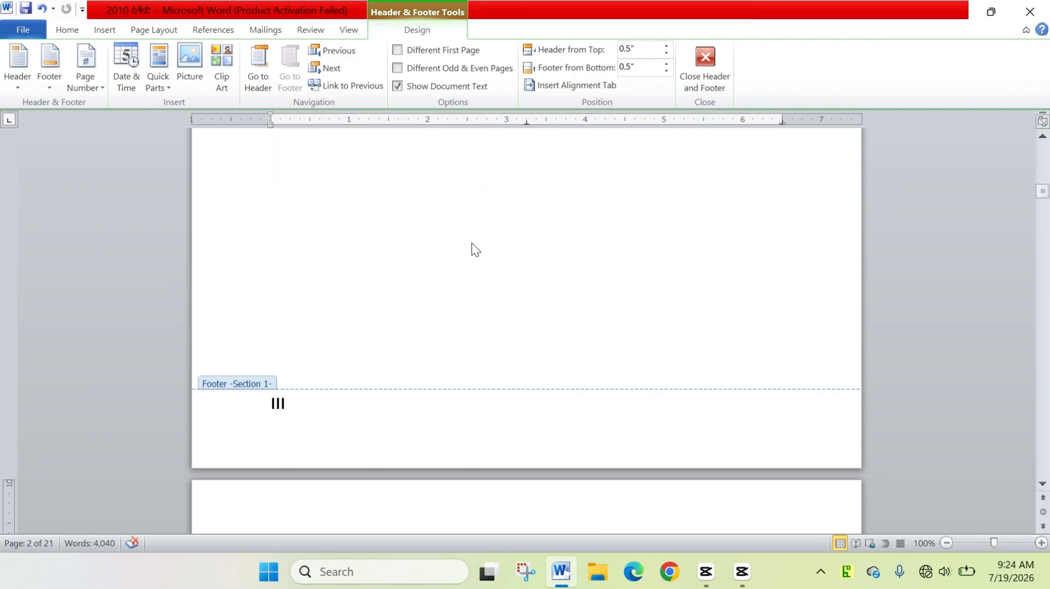
pyautogui.scroll(-7, 398, 267)
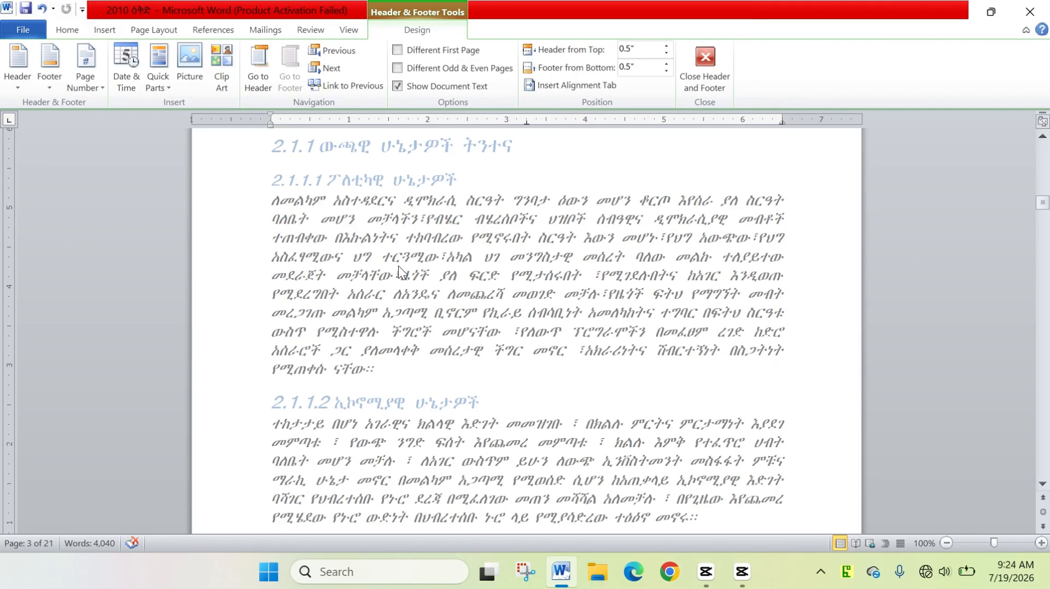
pyautogui.scroll(7, 445, 277)
pyautogui.scroll(-15, 445, 268)
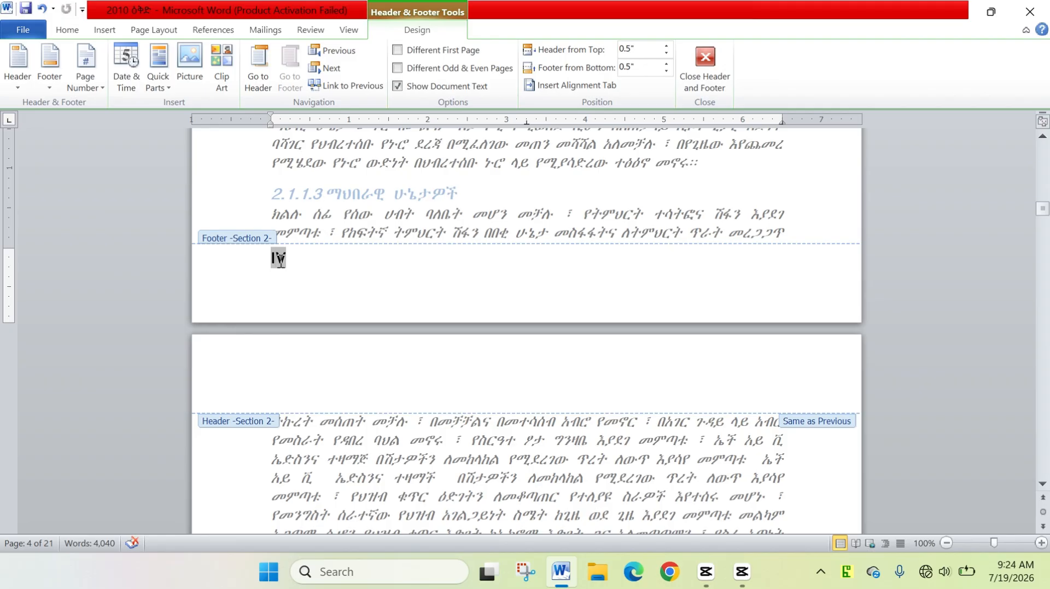
# Format the section 2 page numbers as 1, 2, 3, … starting at 1, and return to the body text.
pyautogui.click(105, 30)
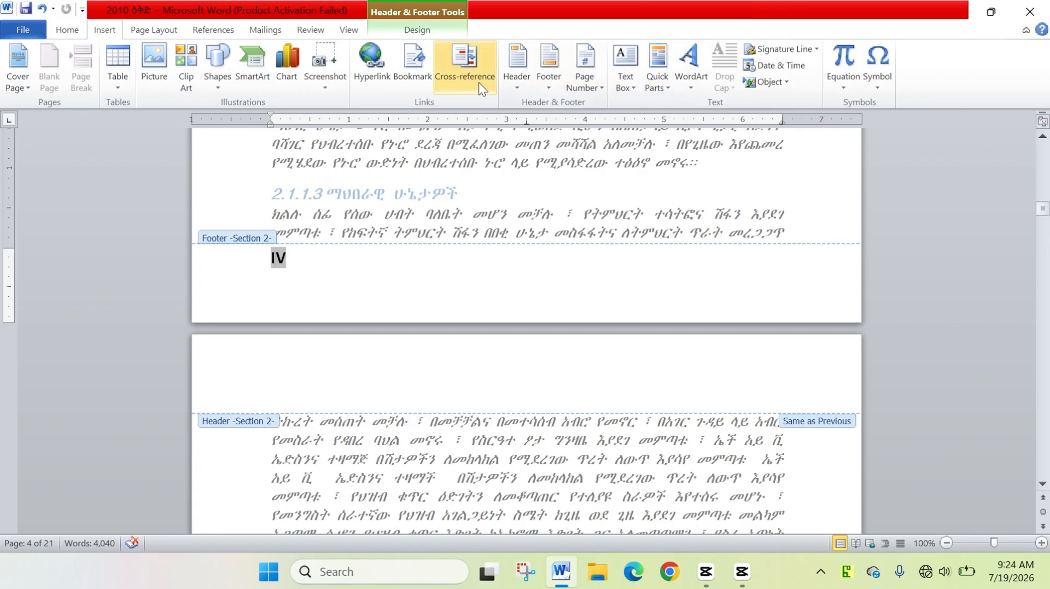
pyautogui.click(592, 80)
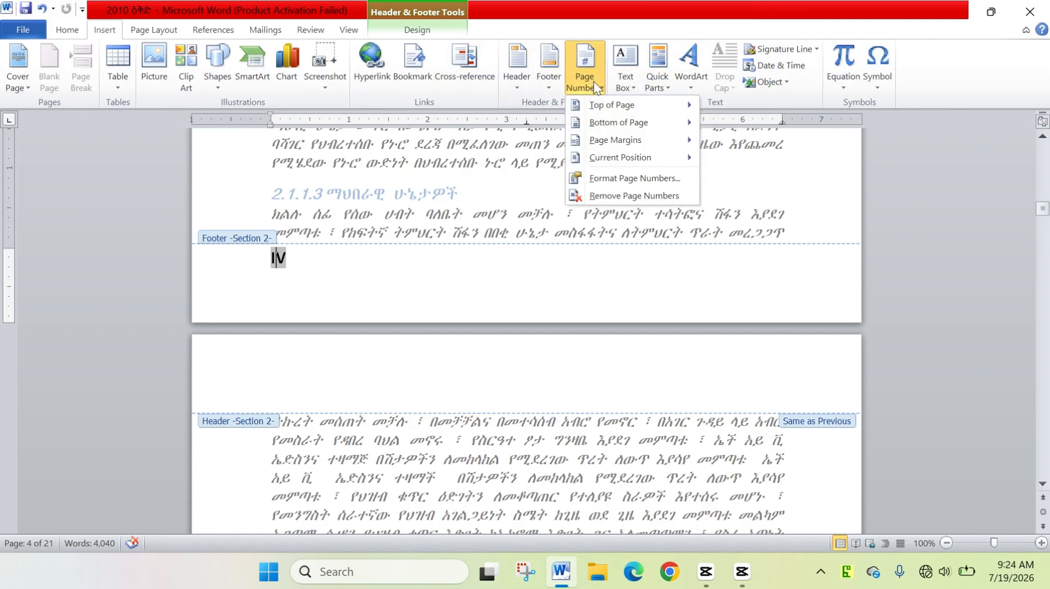
pyautogui.click(645, 176)
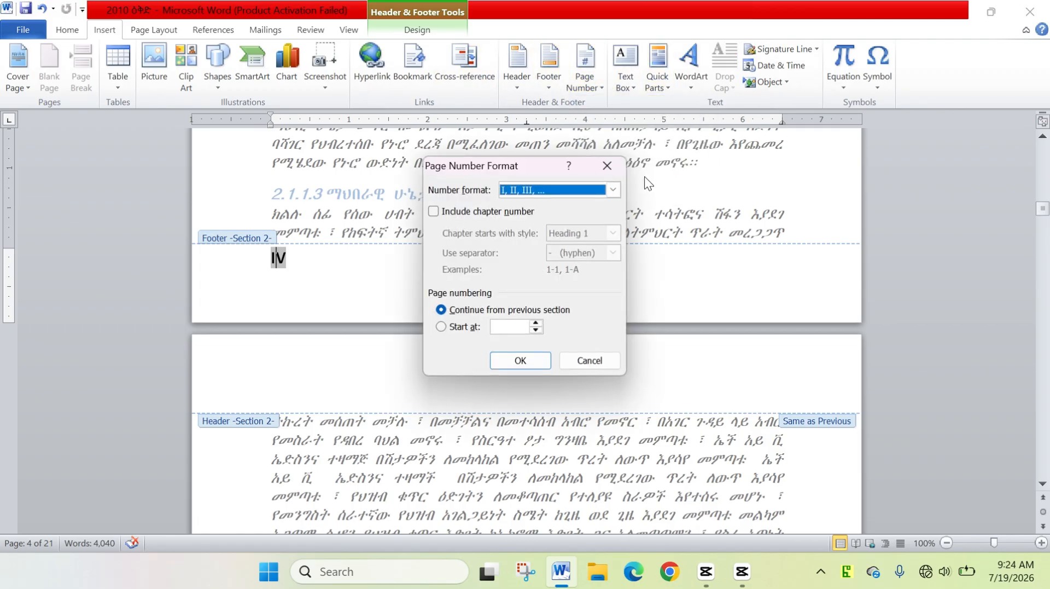
pyautogui.click(613, 189)
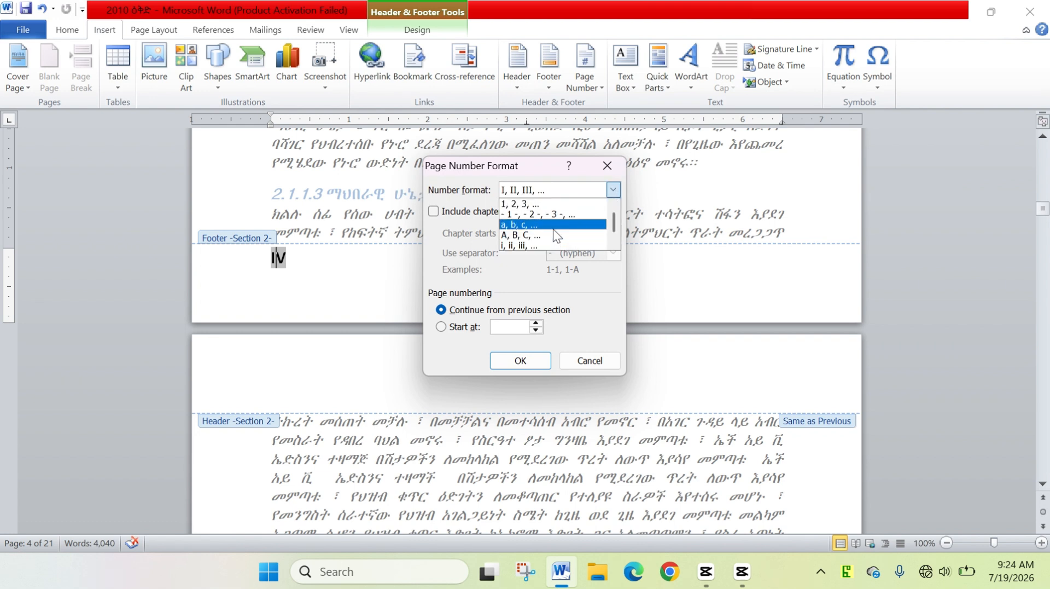
pyautogui.click(520, 203)
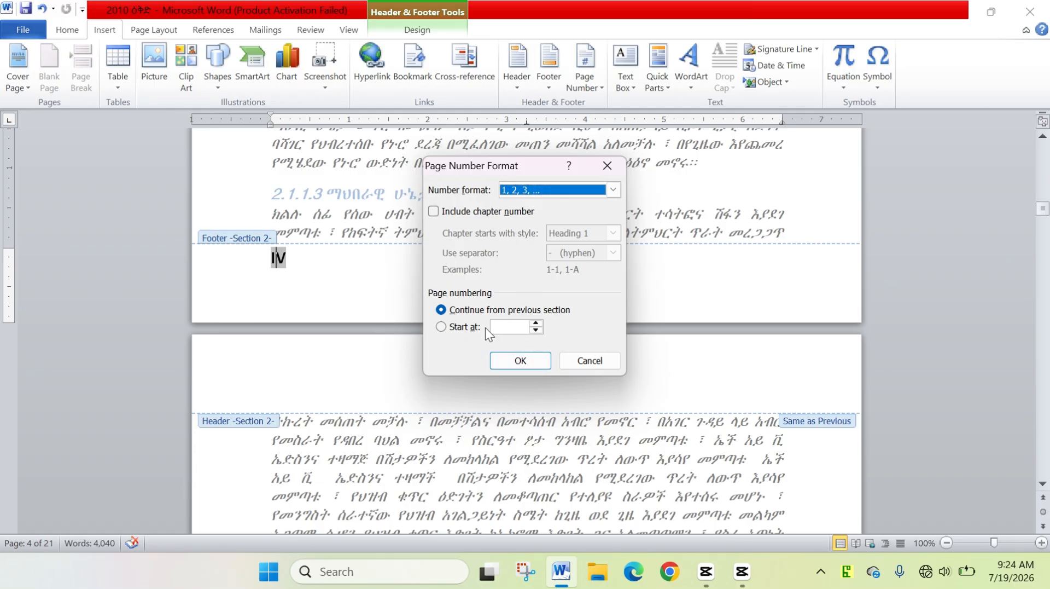
pyautogui.click(537, 324)
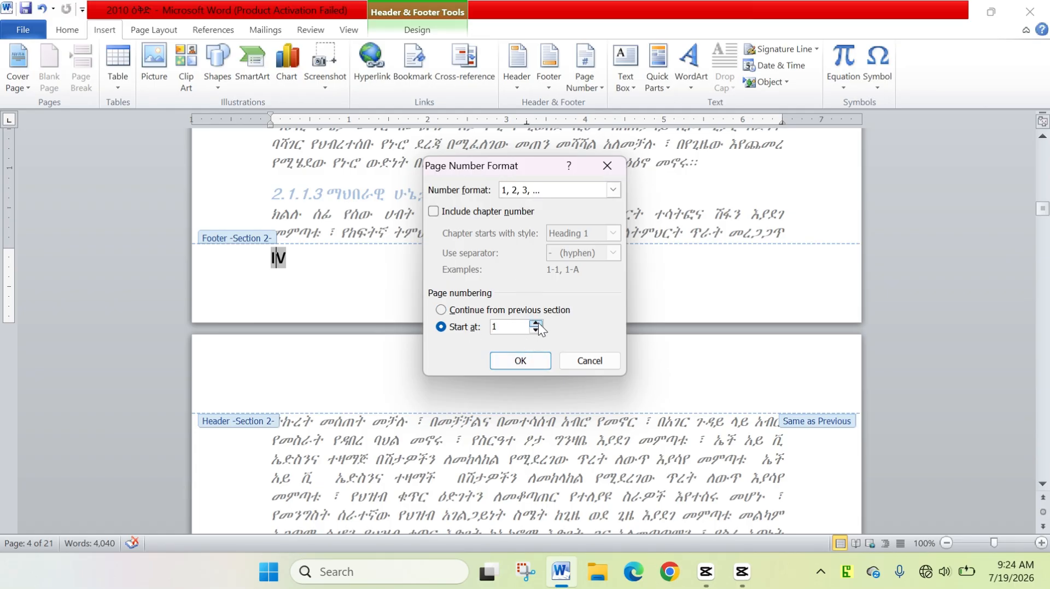
pyautogui.click(525, 360)
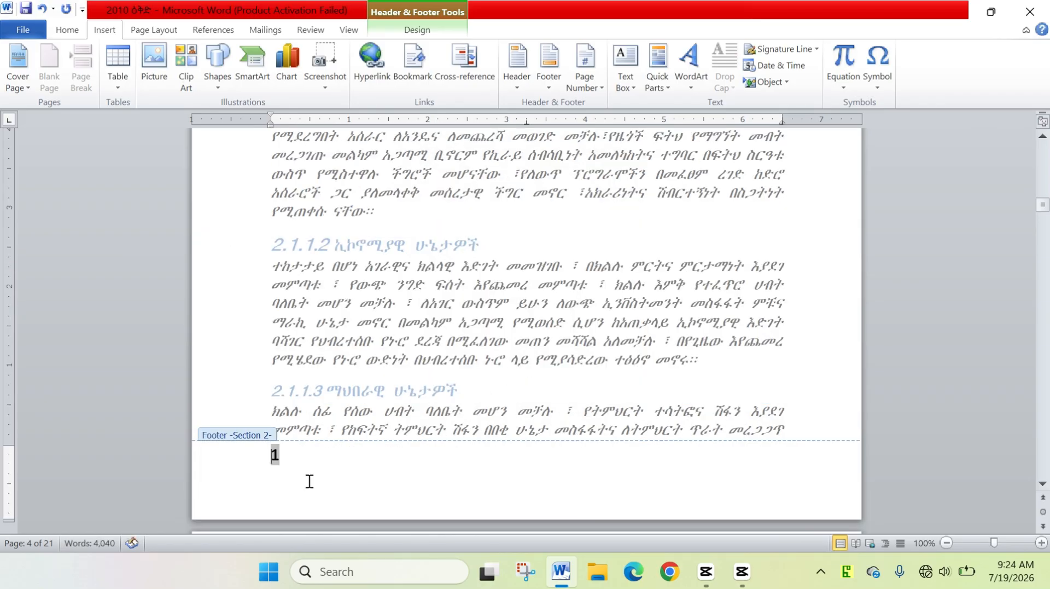
pyautogui.click(287, 460)
pyautogui.doubleClick(481, 387)
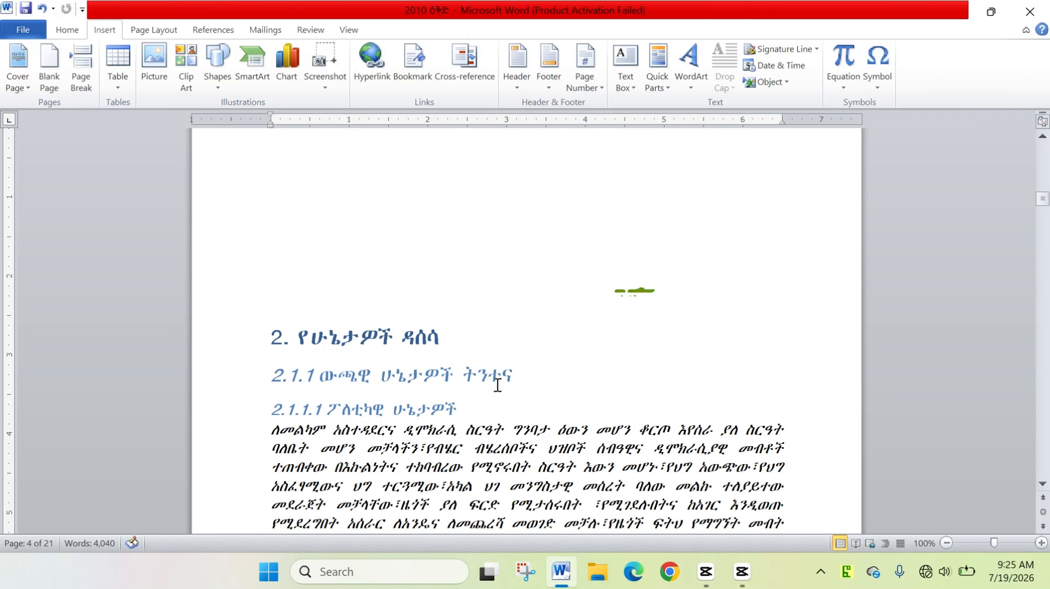
# Review the footer page numbers on the front pages, from the table of contents to the end of section 1.
pyautogui.scroll(5, 498, 385)
pyautogui.moveTo(1043, 197); pyautogui.dragTo(1045, 147)
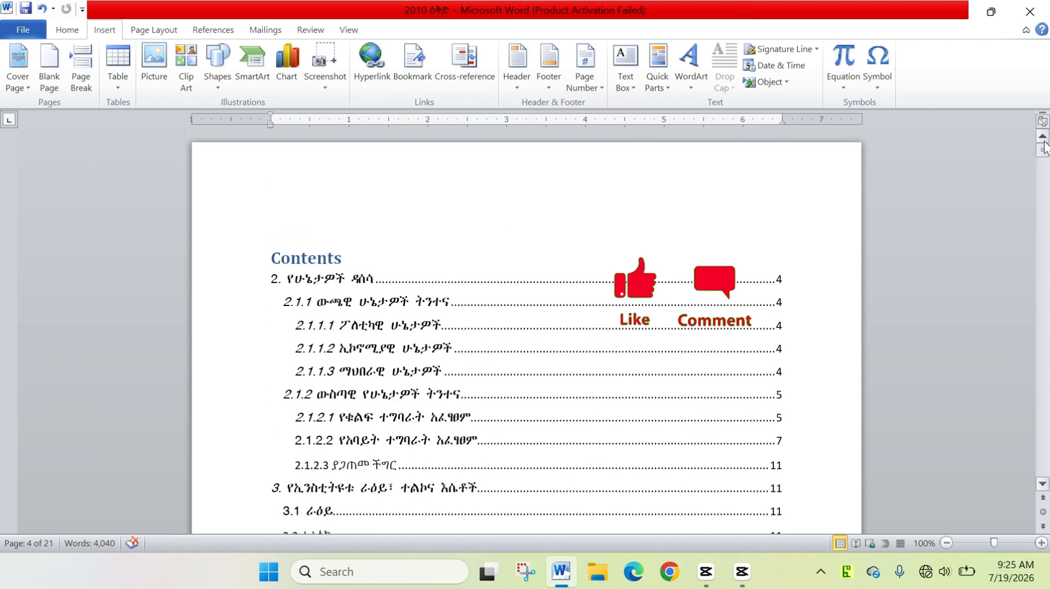
pyautogui.scroll(-5, 820, 328)
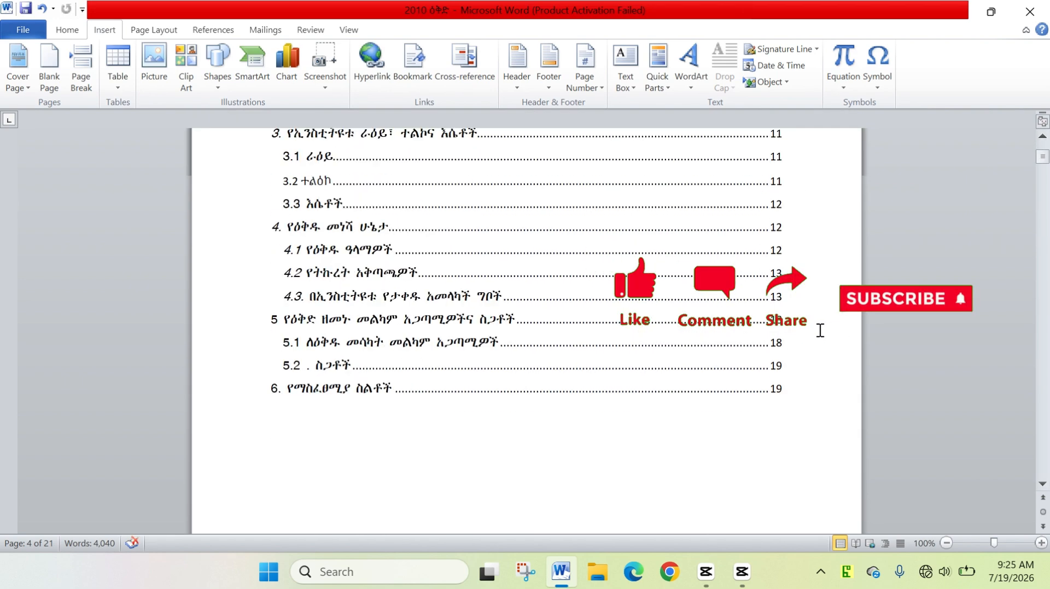
pyautogui.scroll(-7, 820, 329)
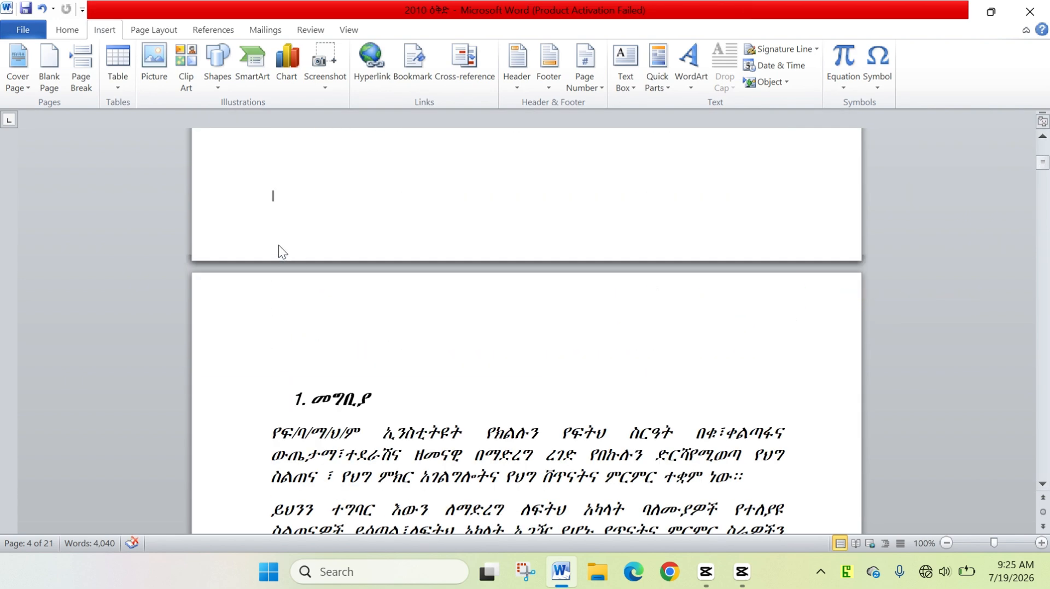
pyautogui.scroll(-9, 539, 249)
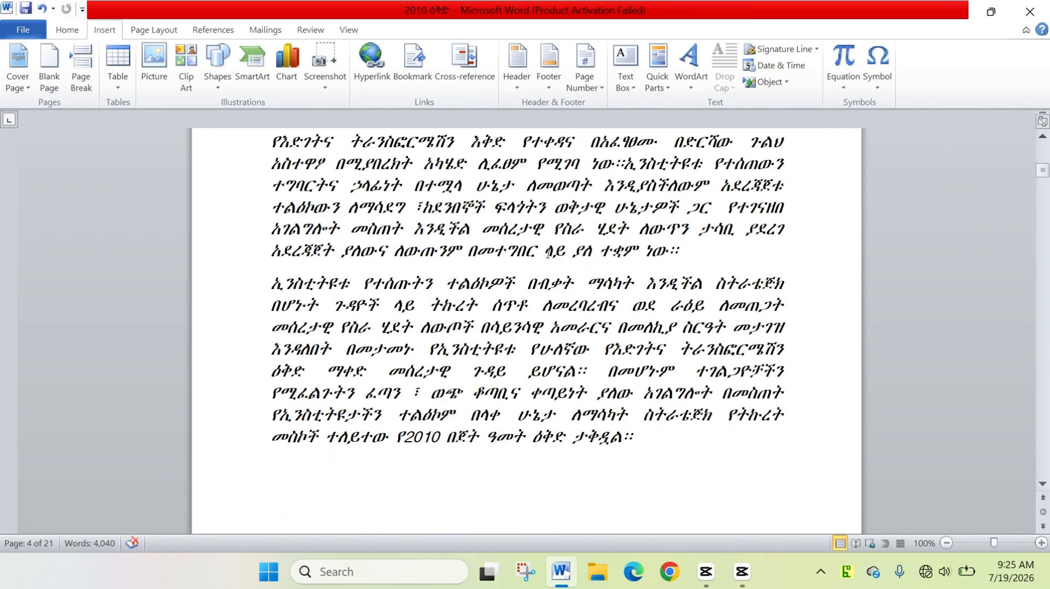
pyautogui.scroll(-6, 547, 252)
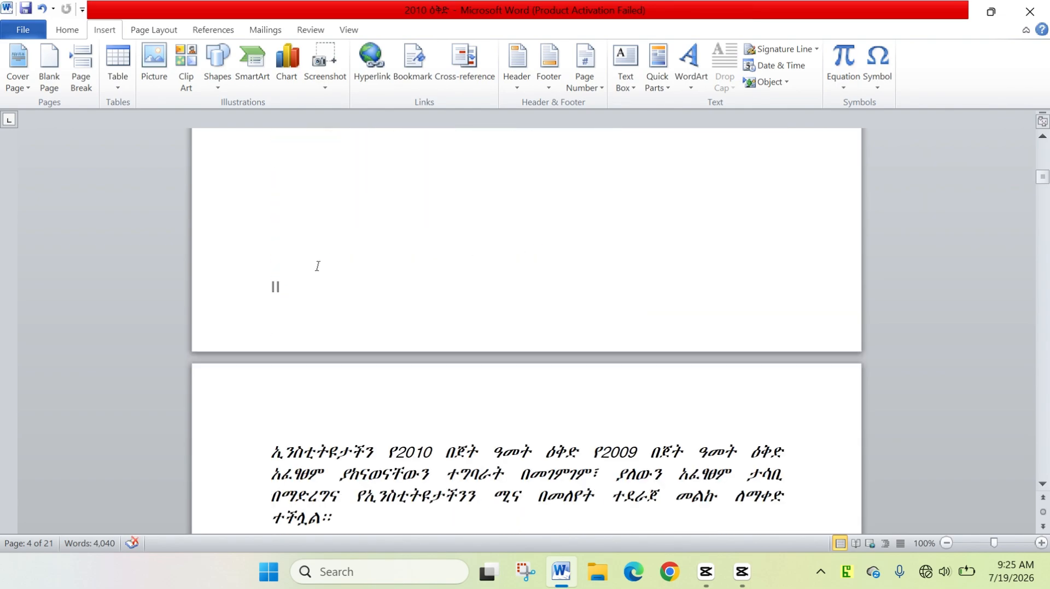
pyautogui.scroll(-8, 438, 263)
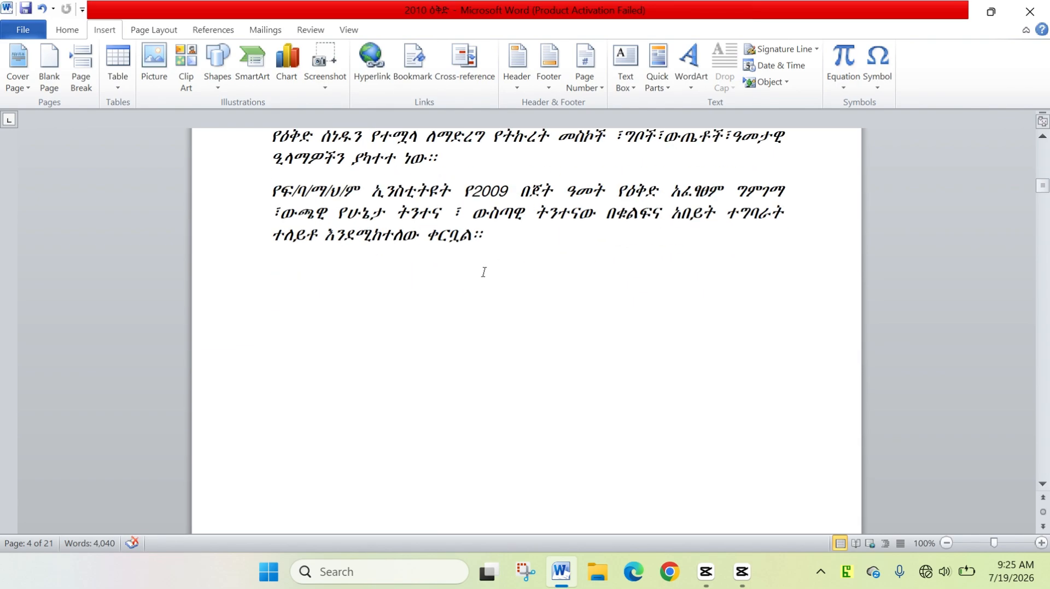
pyautogui.scroll(-5, 485, 271)
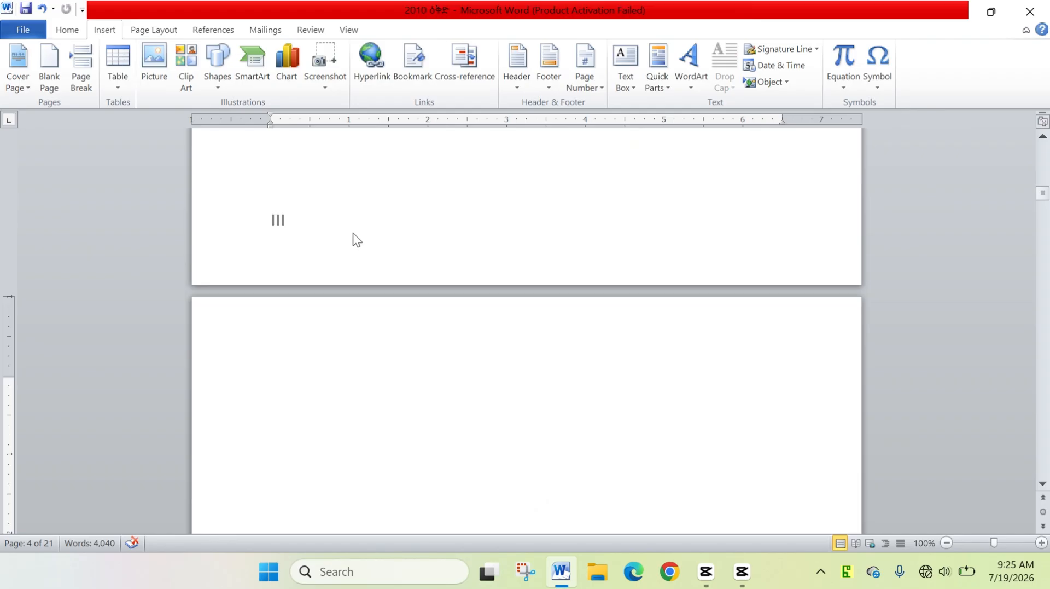
# Check the footer page numbers of section 2 from the page with heading 2 towards the document's end.
pyautogui.scroll(-4, 490, 234)
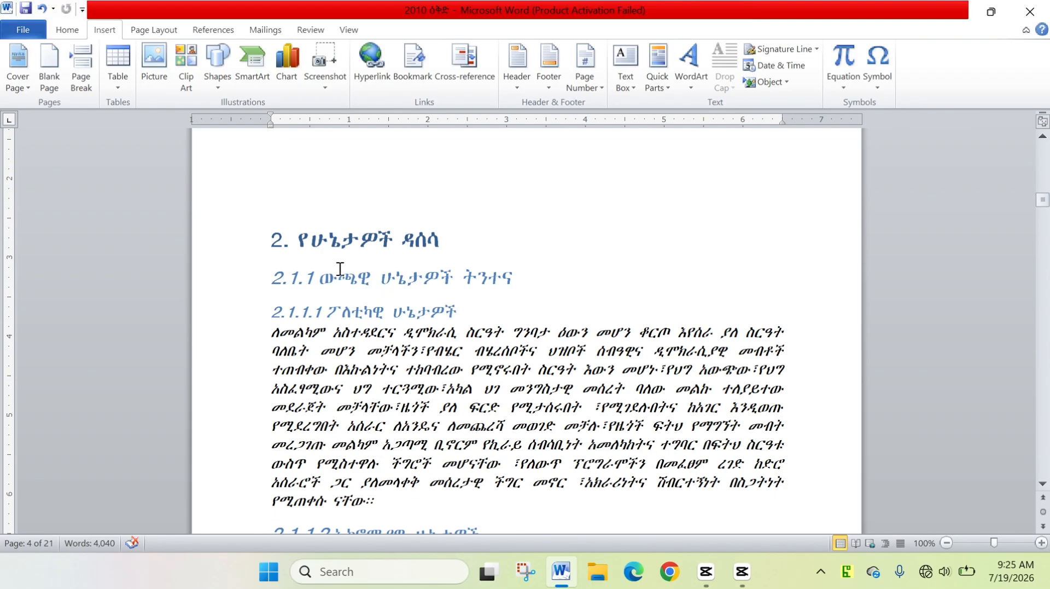
pyautogui.scroll(-15, 340, 269)
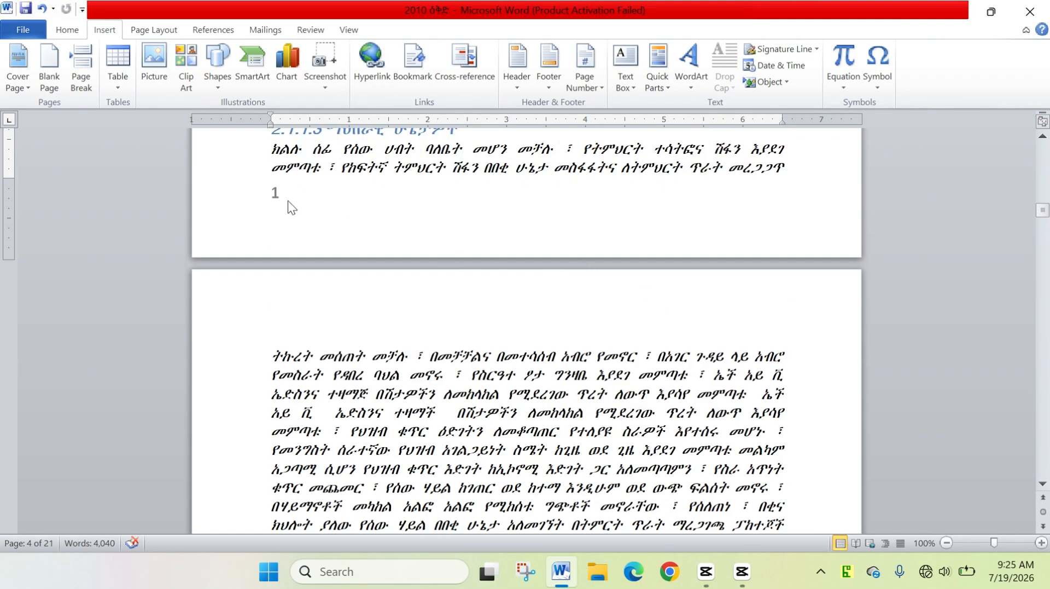
pyautogui.scroll(-13, 287, 196)
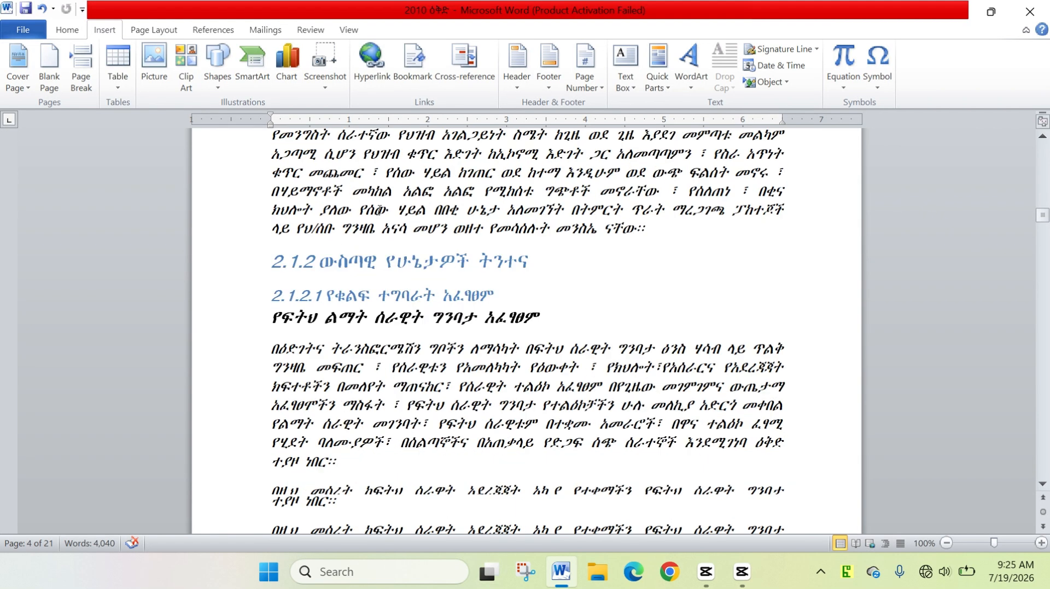
pyautogui.scroll(-14, 379, 215)
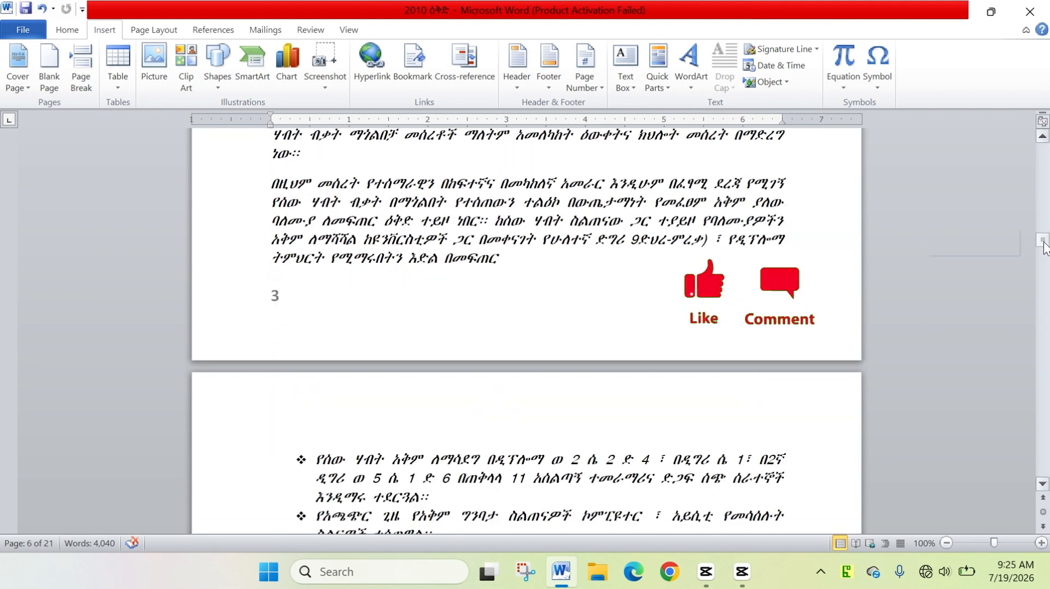
pyautogui.moveTo(1043, 239); pyautogui.dragTo(1049, 462)
pyautogui.scroll(-5, 569, 307)
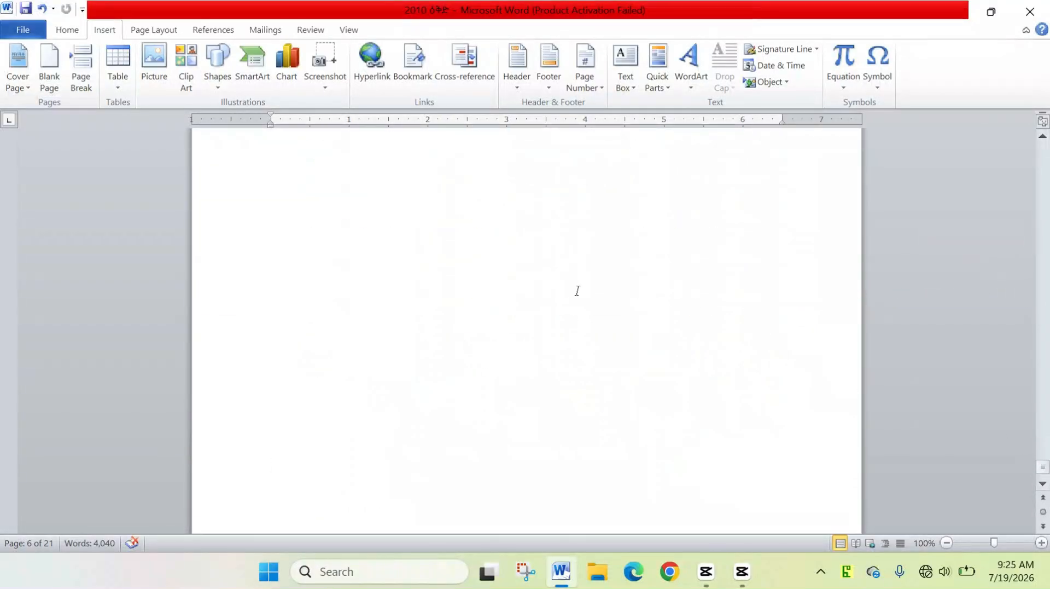